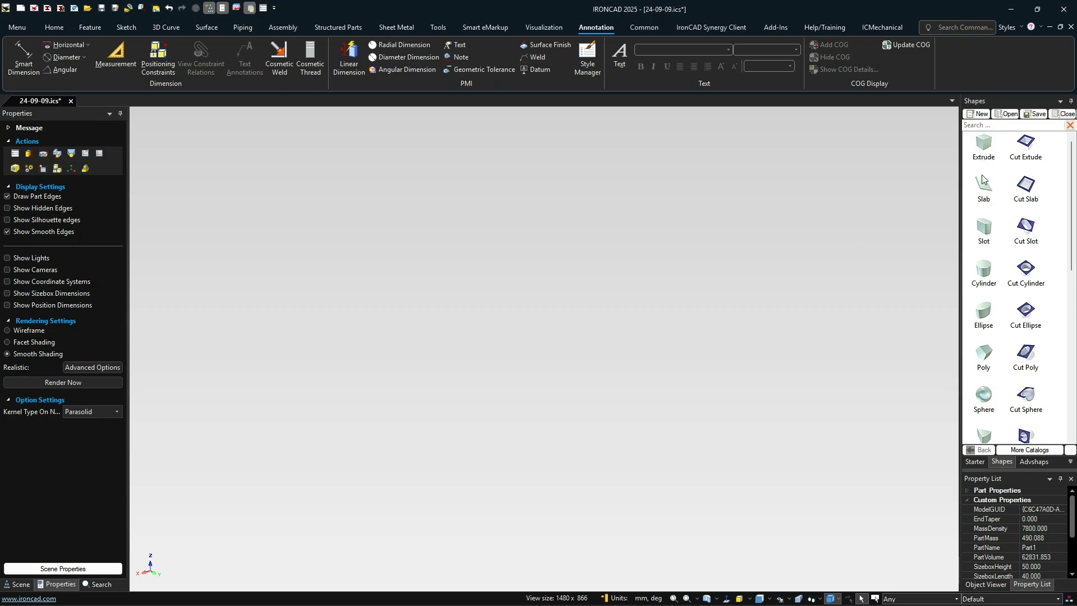
Add a cylinder to the empty scene, 175 mm in diameter and 18 mm high, as the base plate
drag(986, 268, 548, 373)
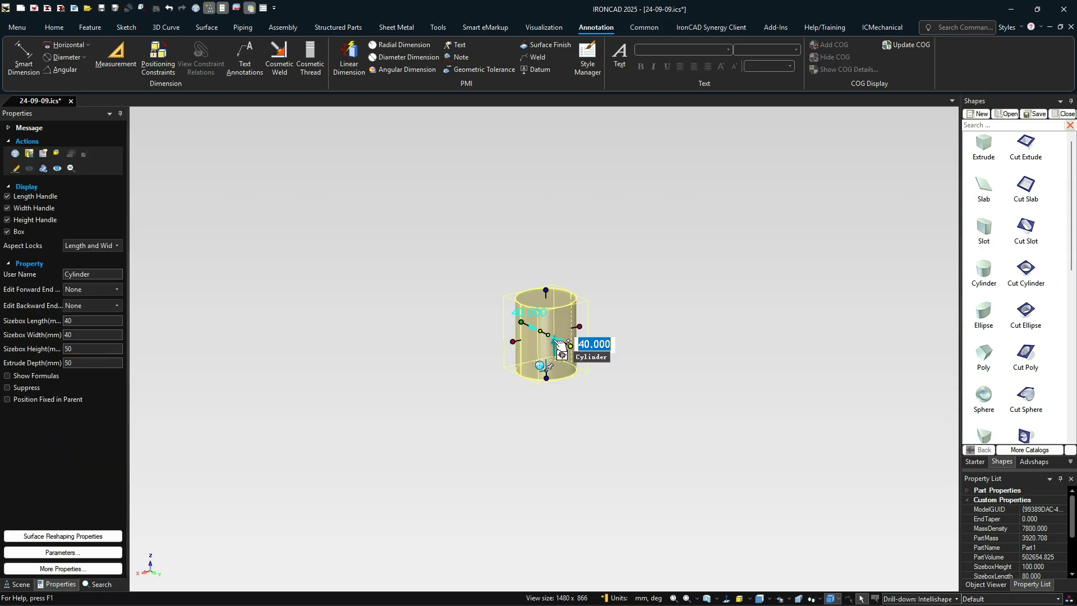
text(175)
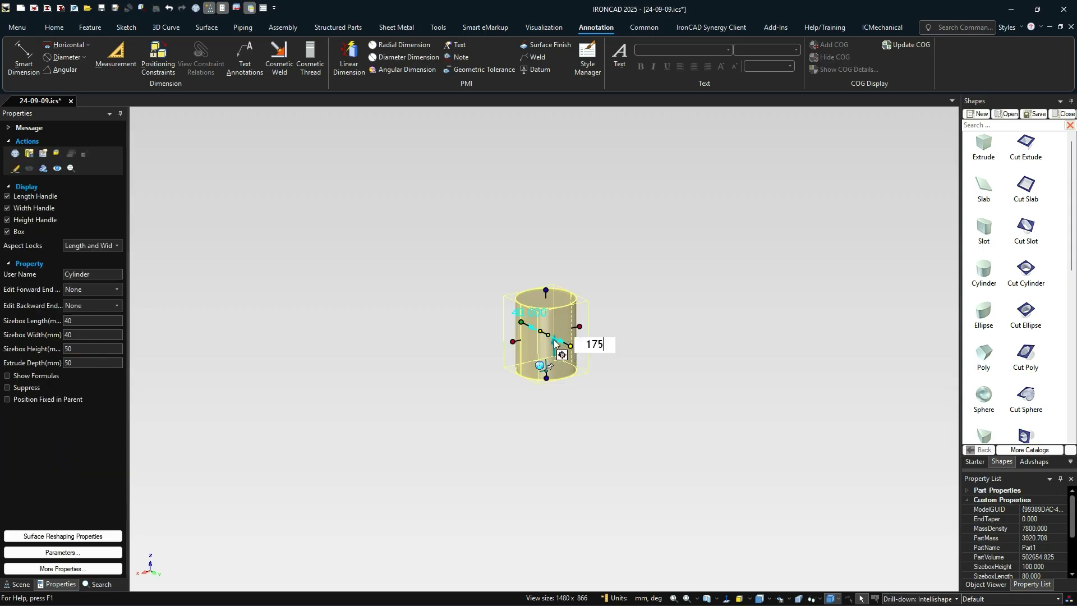
key(Tab)
text(18)
key(Tab)
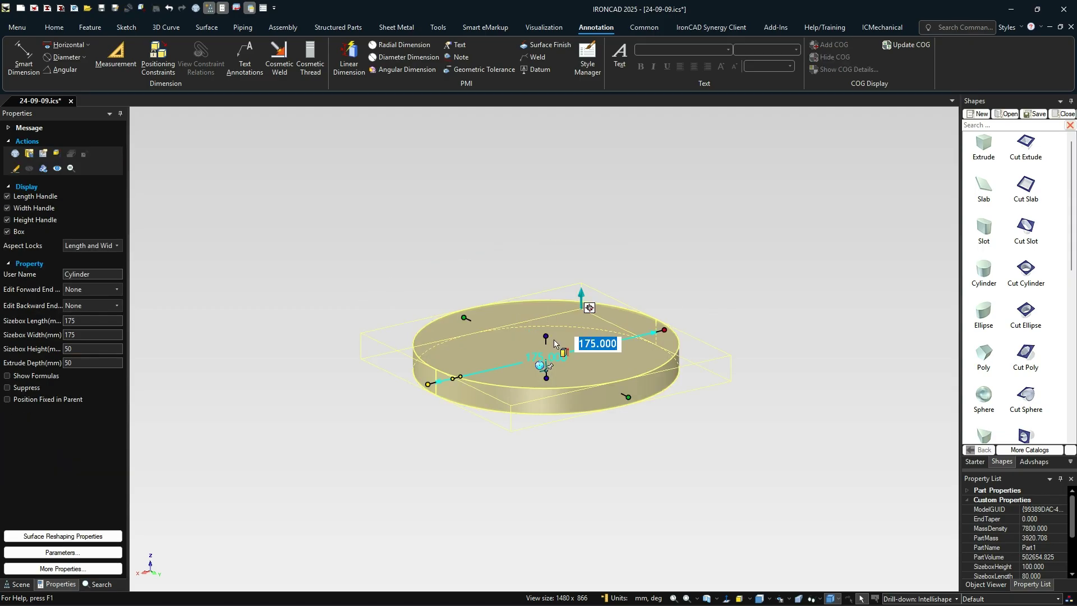
click(645, 438)
Place a Part Cone at the centre of the plate's top face and widen its base to about 129 mm
scroll(649, 357, up, 3)
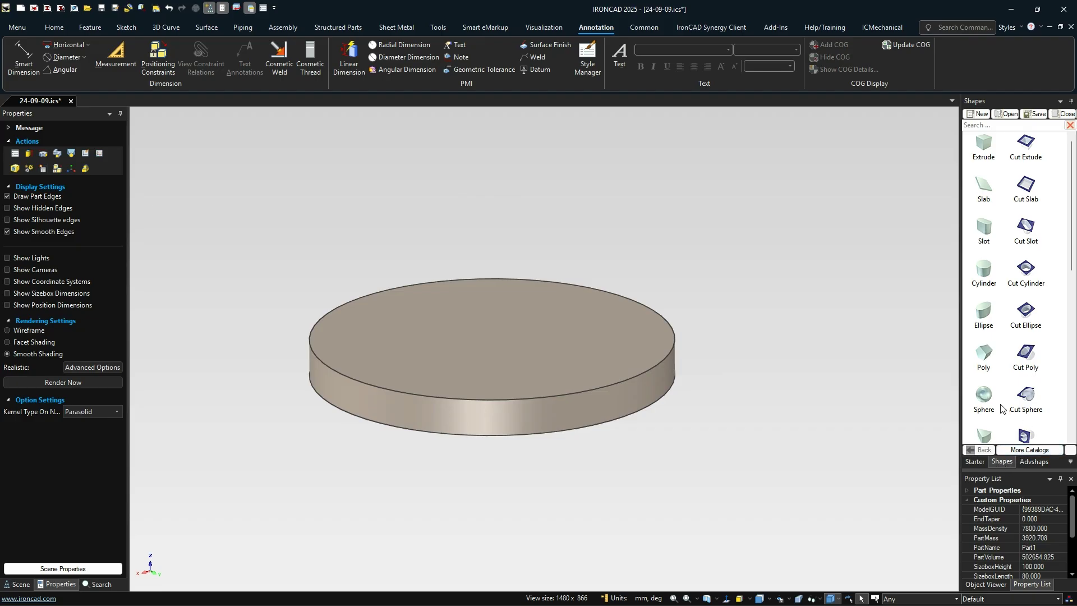
scroll(998, 375, down, 1)
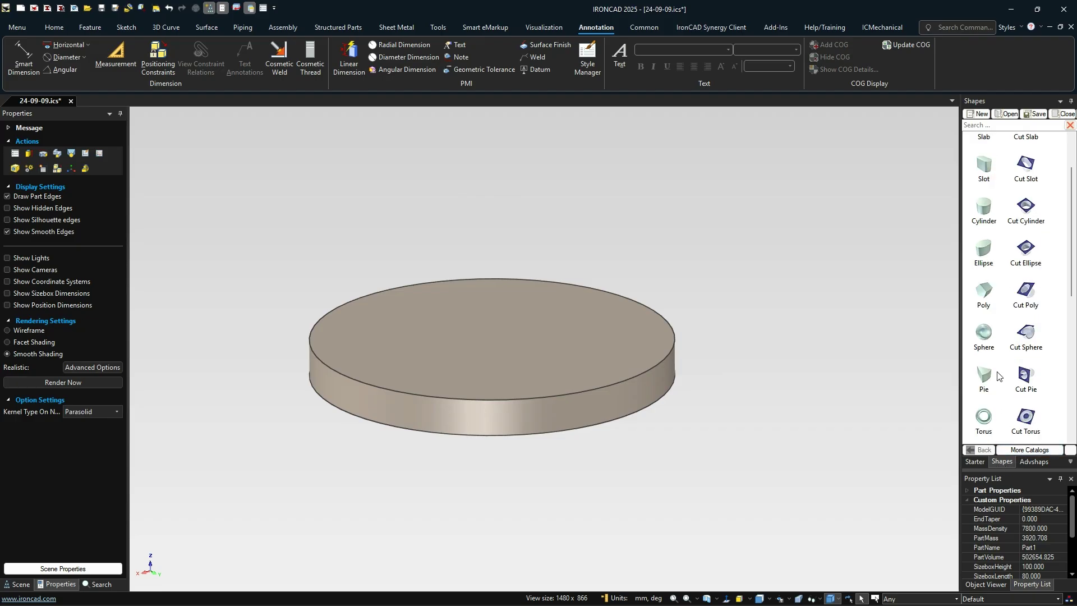
scroll(998, 376, up, 1)
scroll(997, 381, down, 3)
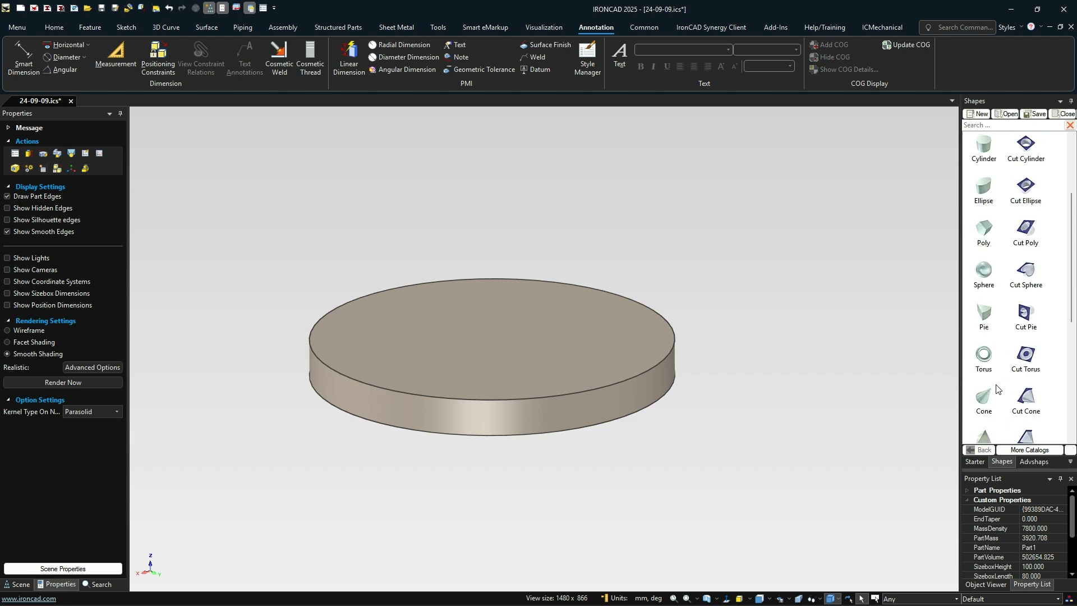
scroll(996, 387, down, 2)
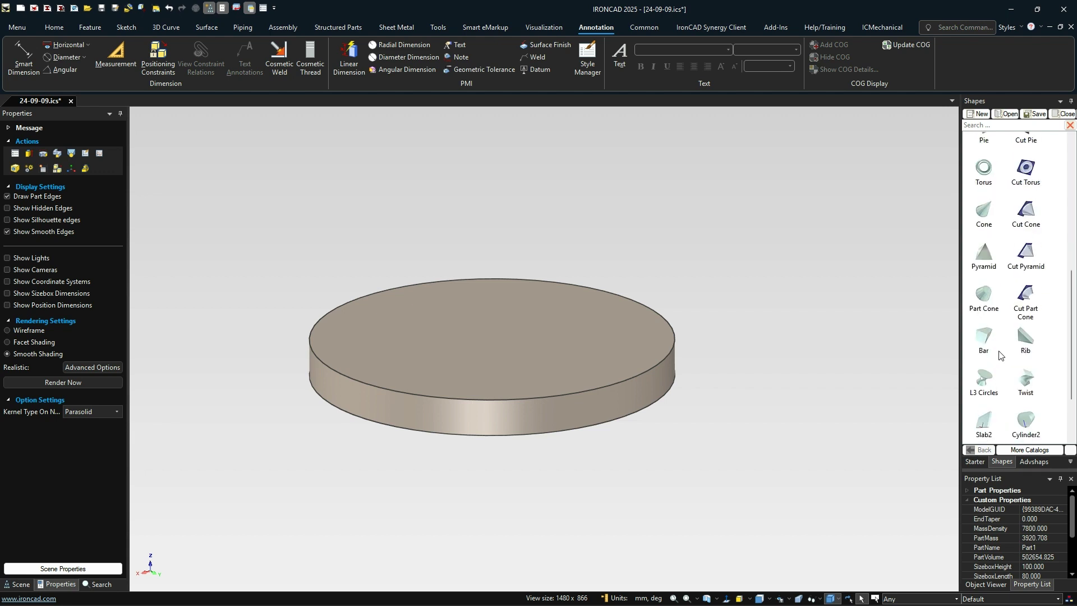
drag(987, 303, 500, 348)
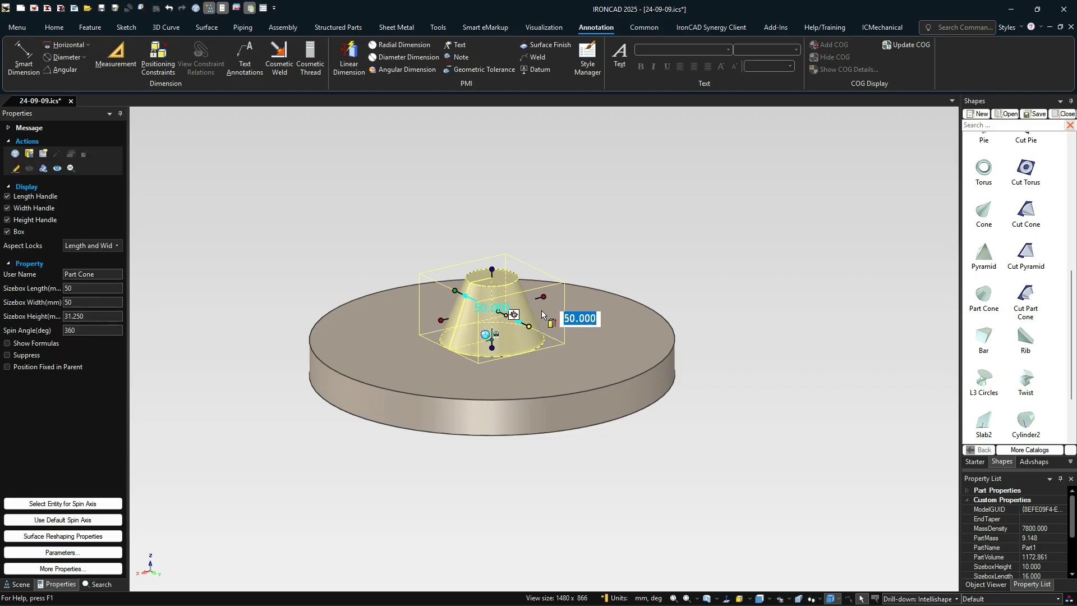
drag(548, 296, 614, 293)
Stretch the part cone upward and set its height to 107 mm, editing its distance from a point on the plate's lower edge
scroll(522, 290, down, 4)
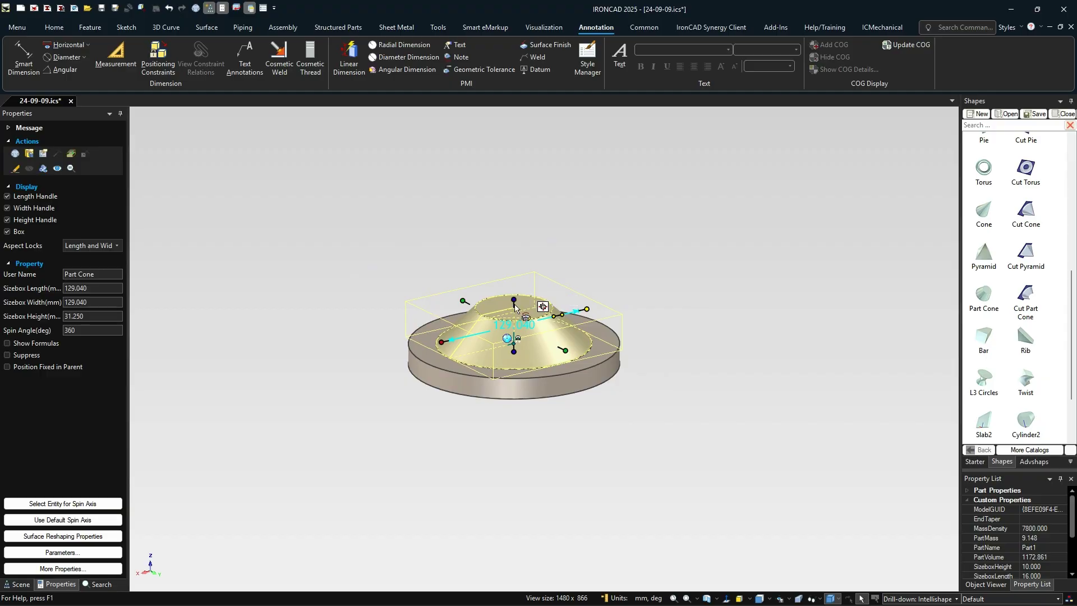
drag(519, 297, 520, 168)
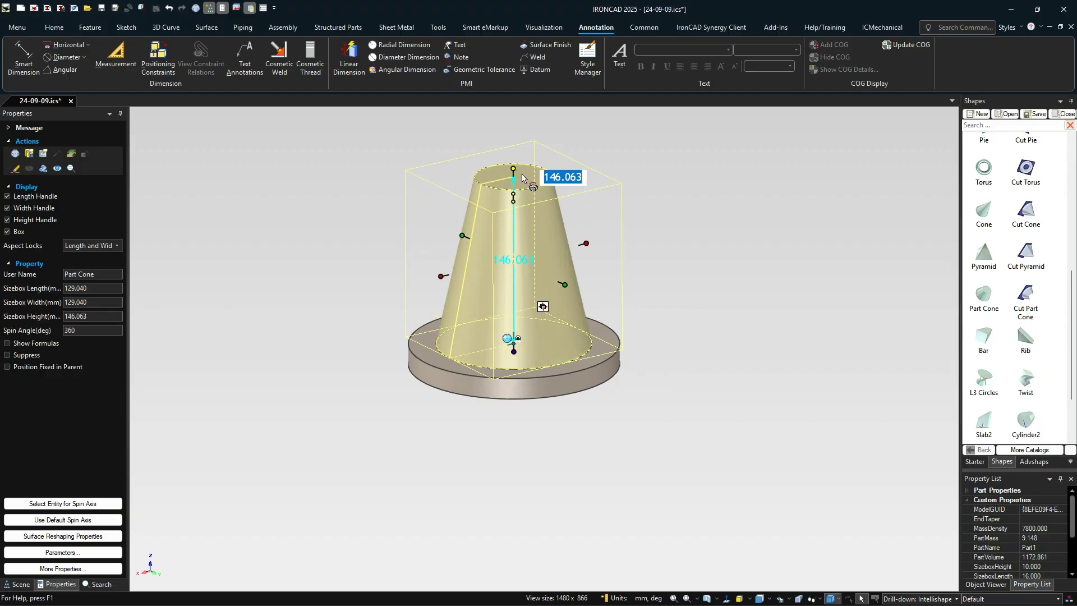
right_click(520, 168)
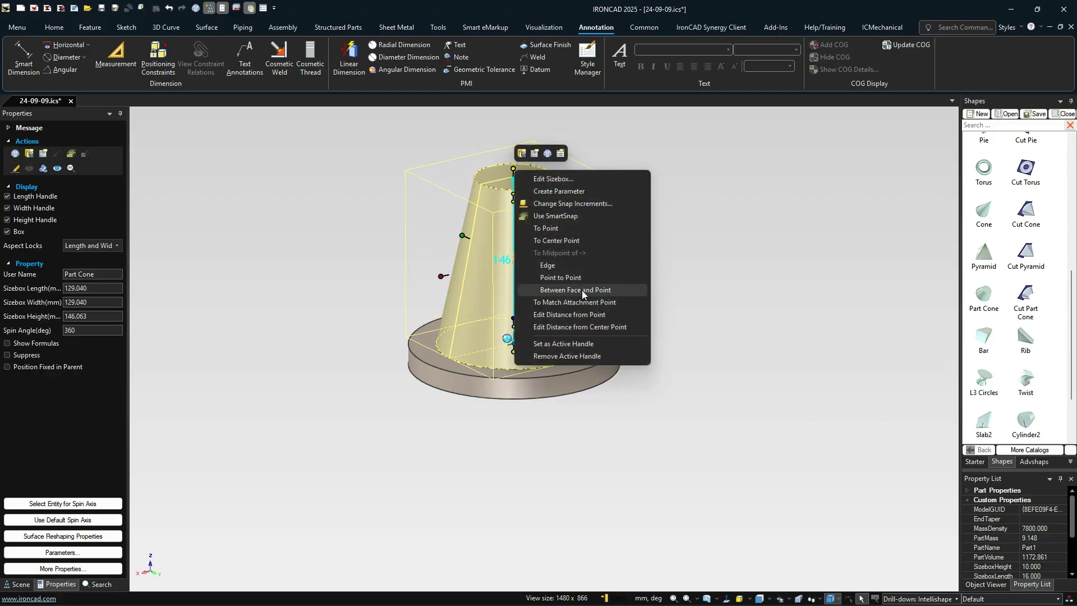
click(594, 314)
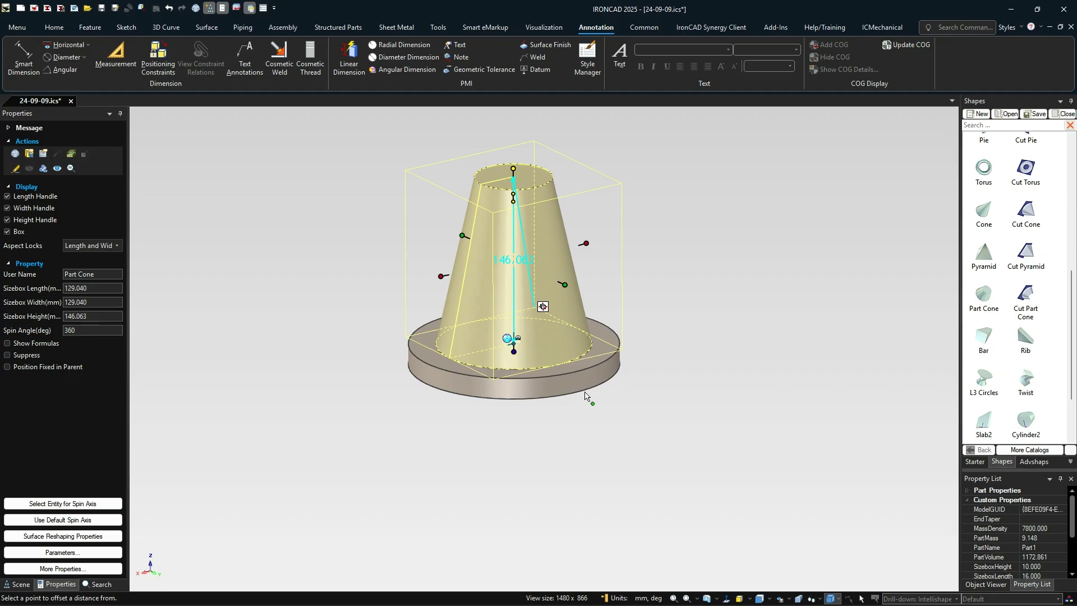
click(583, 395)
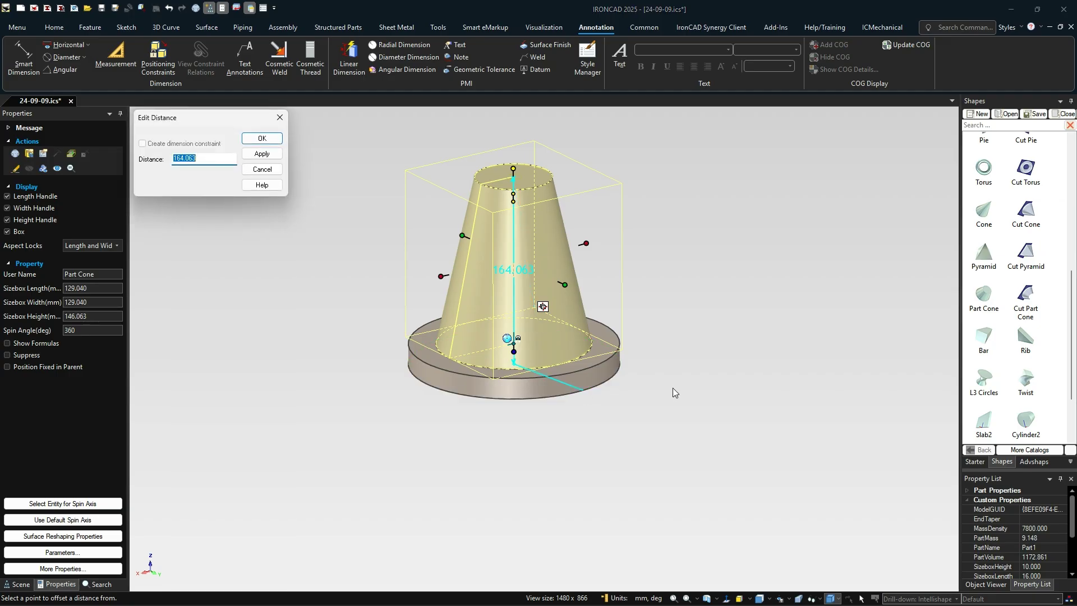
text(107)
key(Return)
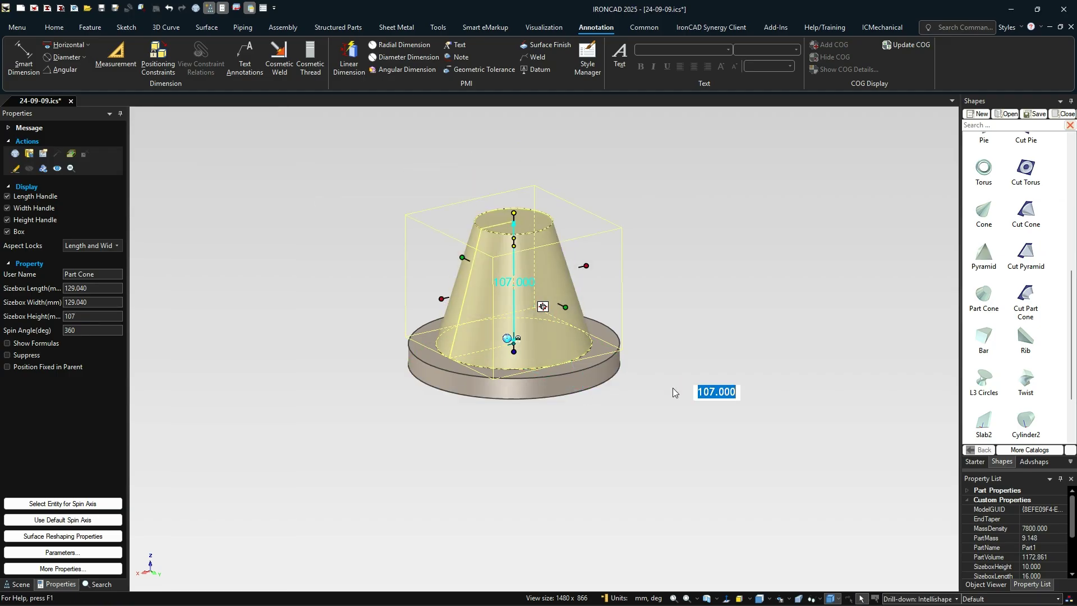
click(596, 456)
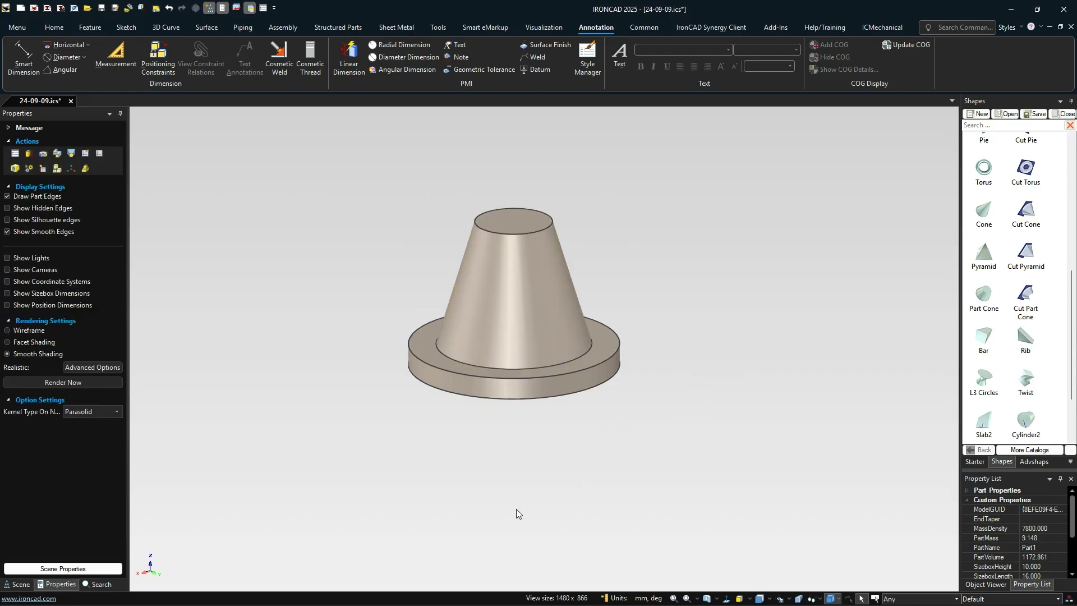
Open the part cone's cross-section for editing and agree to continue despite the removal of its profile variables
middle_drag(515, 510, 712, 498)
click(600, 330)
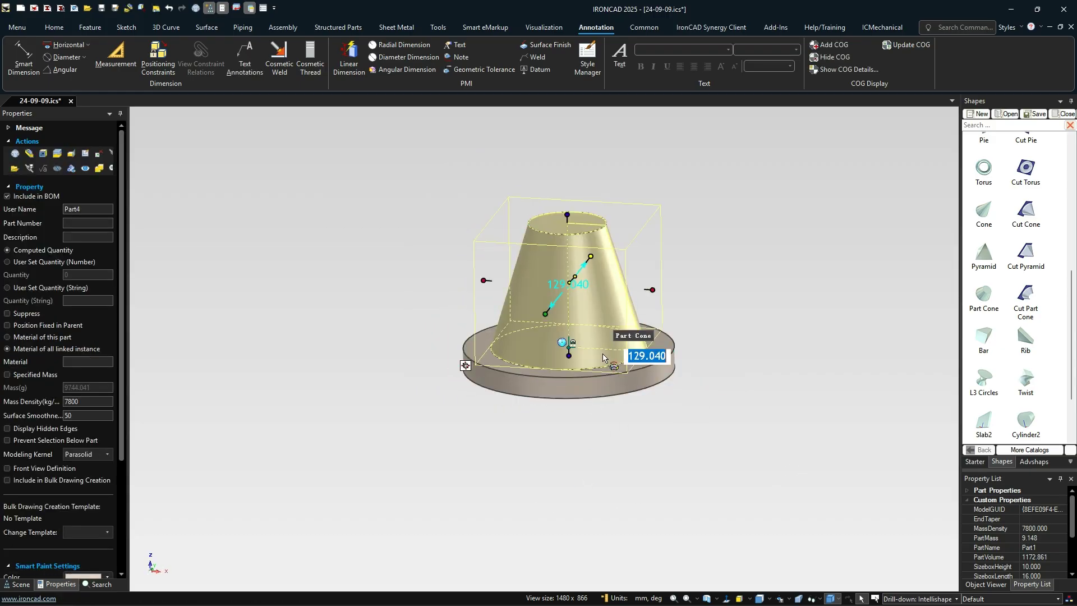
middle_drag(619, 371, 482, 372)
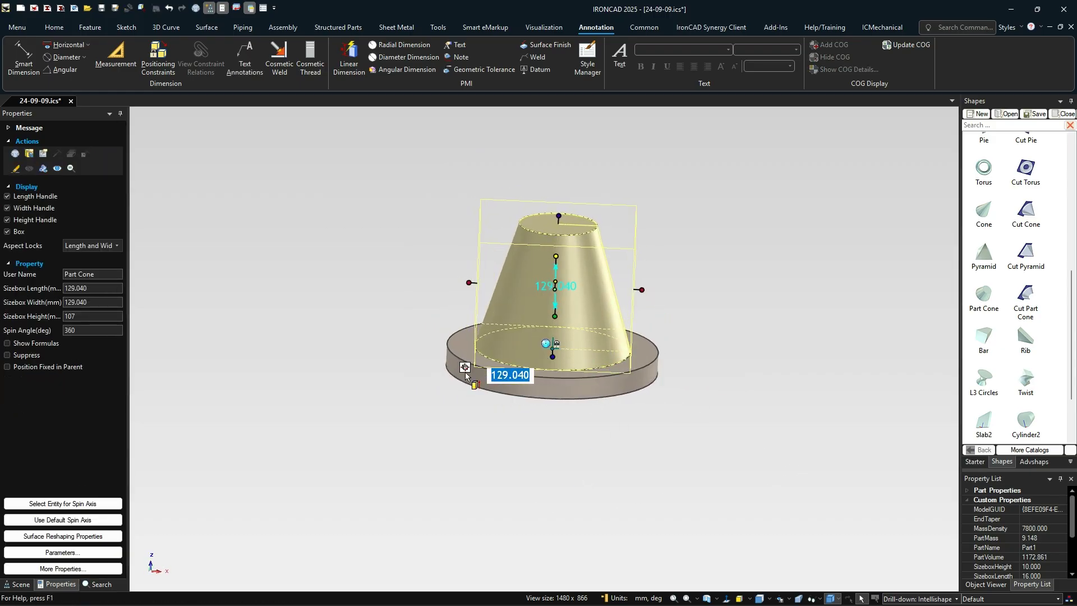
middle_drag(738, 438, 581, 300)
scroll(578, 314, up, 3)
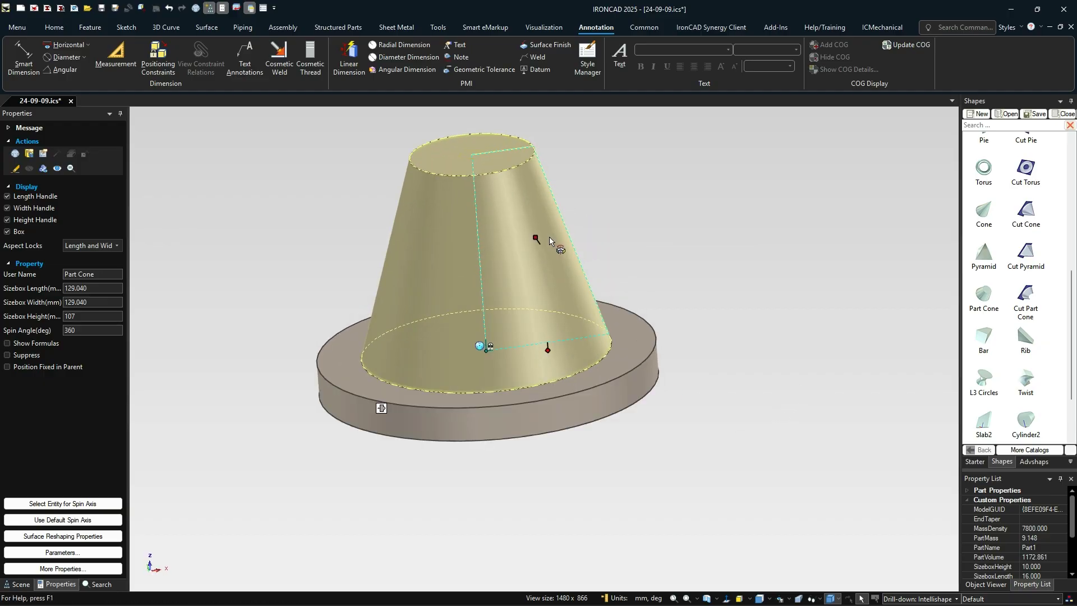
right_click(528, 321)
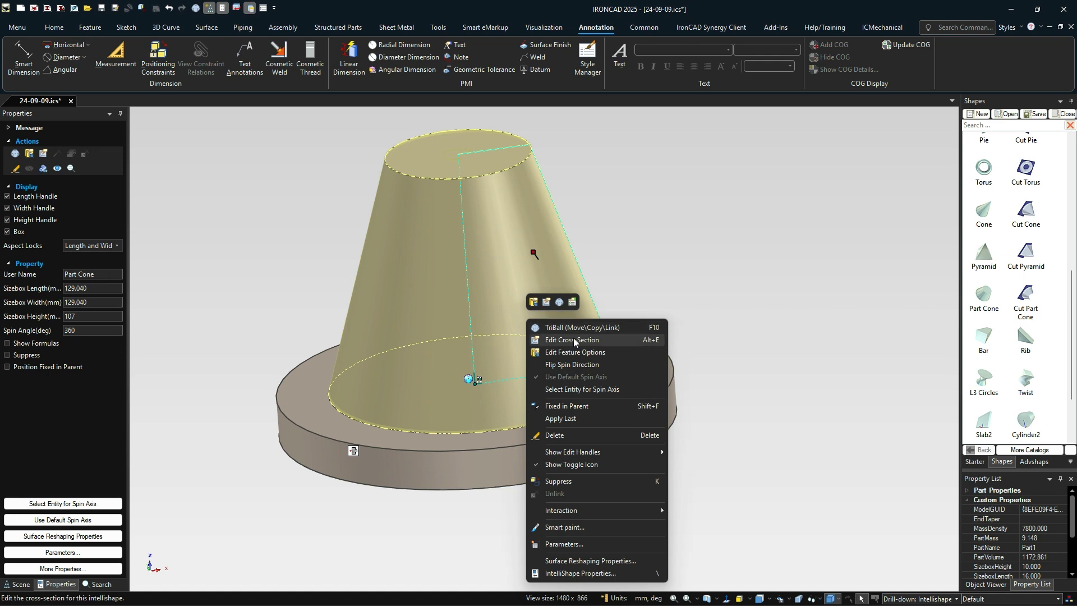
click(573, 339)
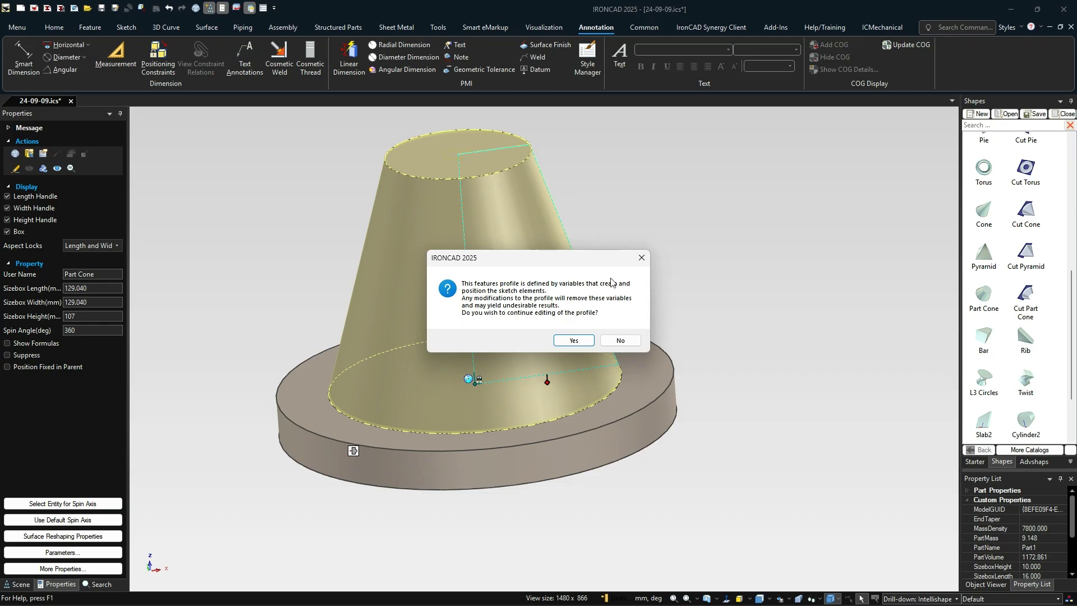
click(575, 342)
click(574, 341)
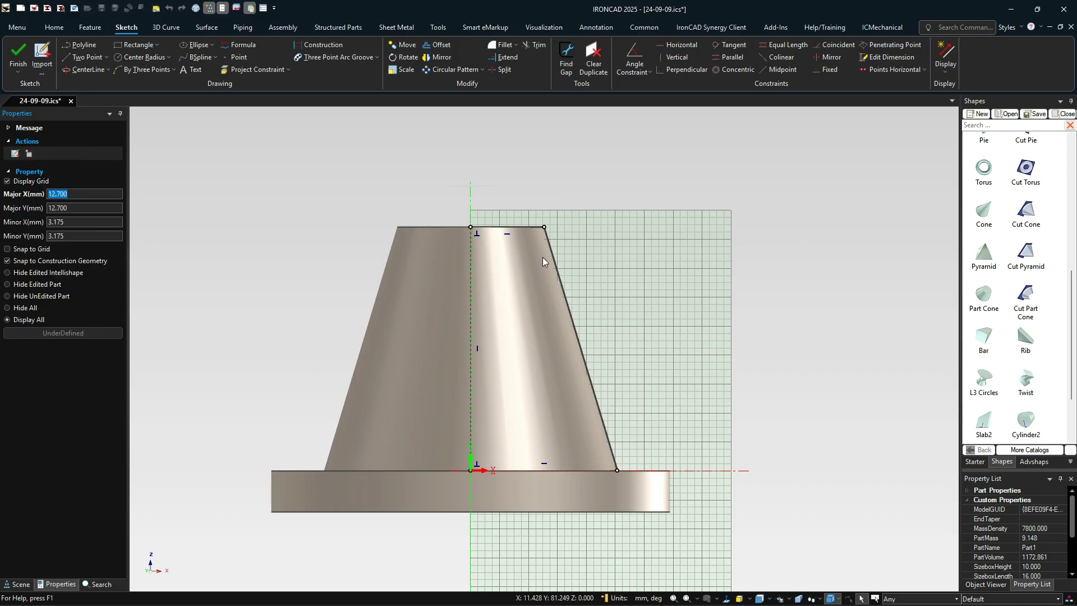
Set the length of the profile's top horizontal line to 22.5 mm
click(531, 228)
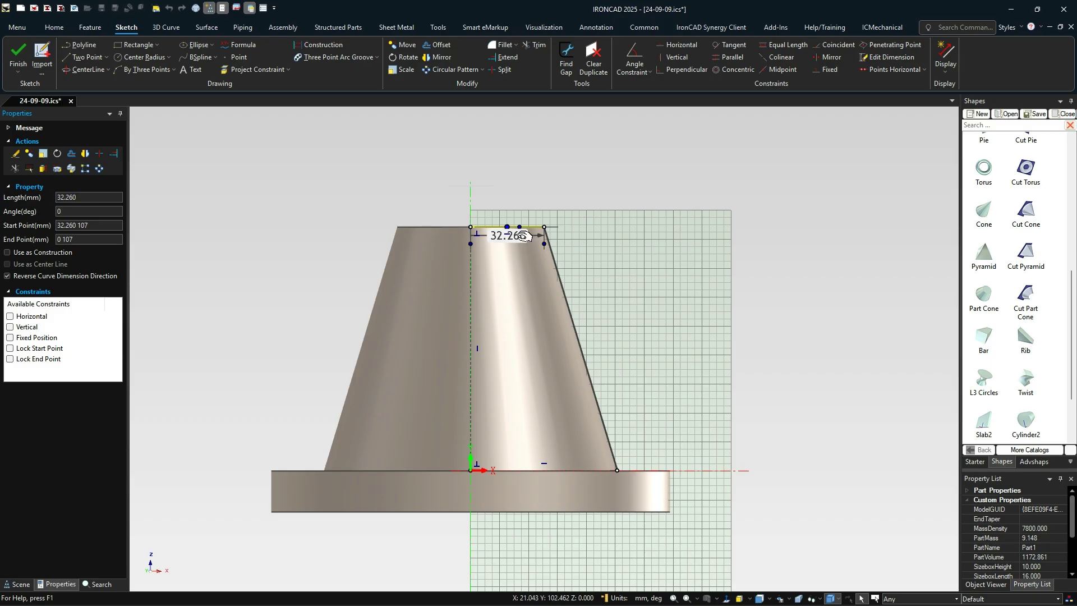
double_click(524, 236)
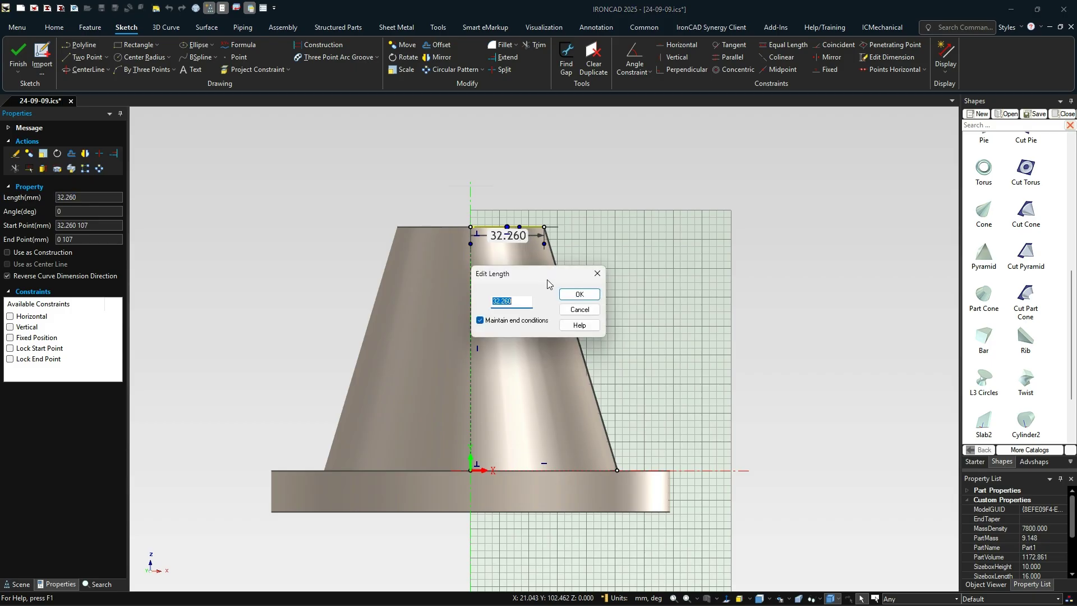
text(22.5)
key(Return)
Set the slope of the profile's slanted side line to -72.5 degrees
click(539, 284)
click(587, 444)
double_click(664, 327)
text(-)
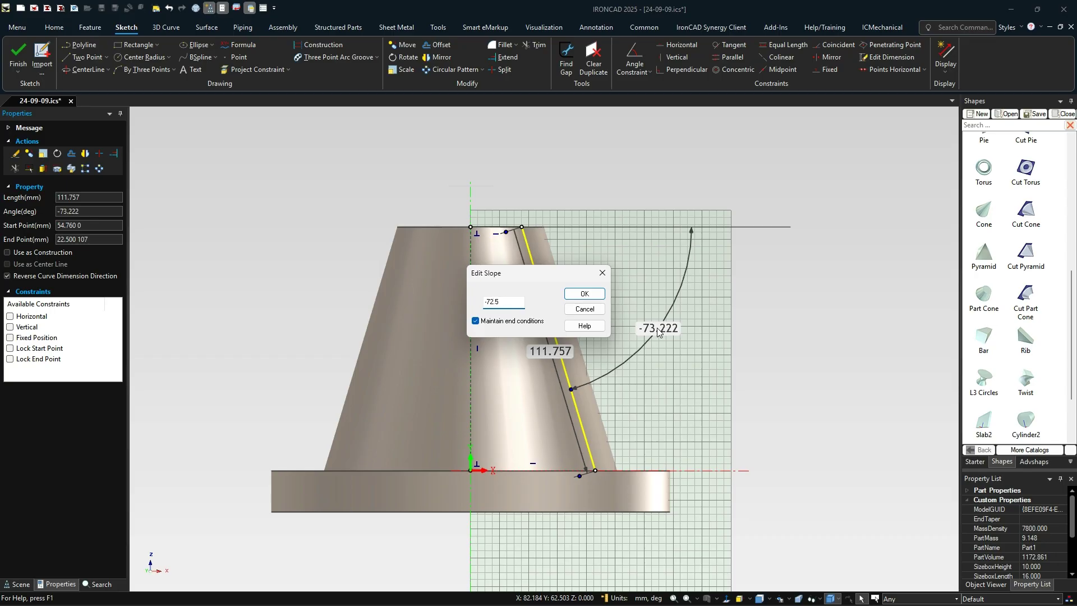
text(72.5)
key(Return)
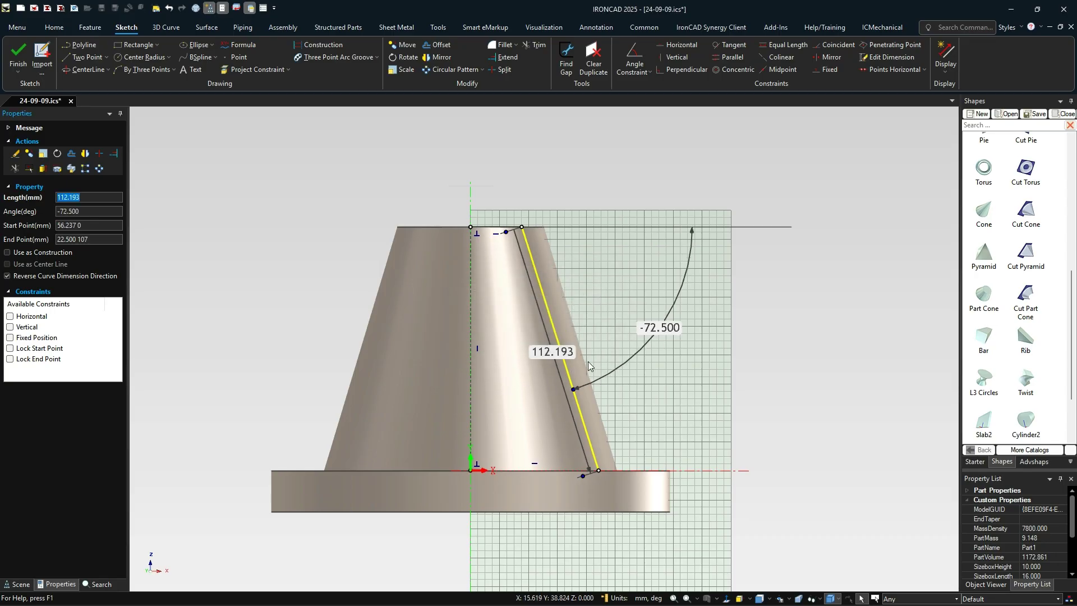
click(620, 288)
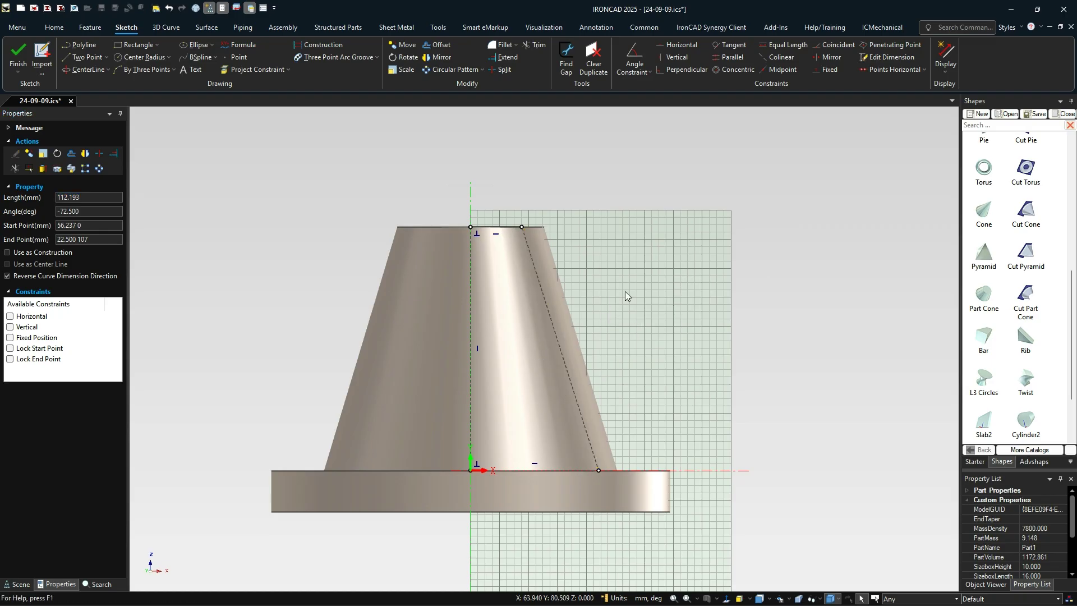
Check the slanted line's angle, finish the cross-section edit and deselect the cone
click(502, 232)
click(533, 268)
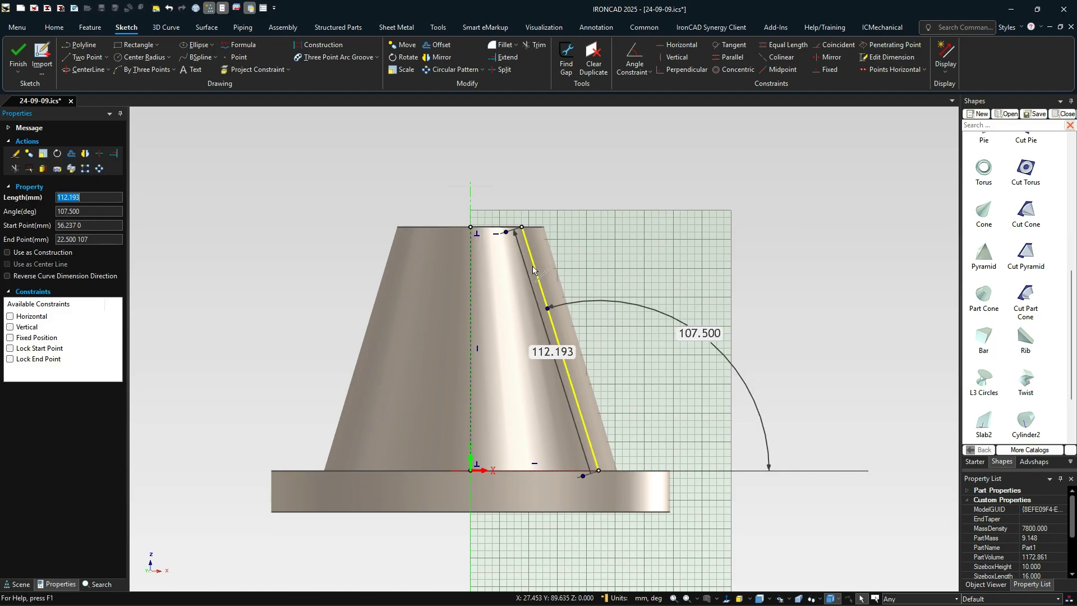
click(588, 425)
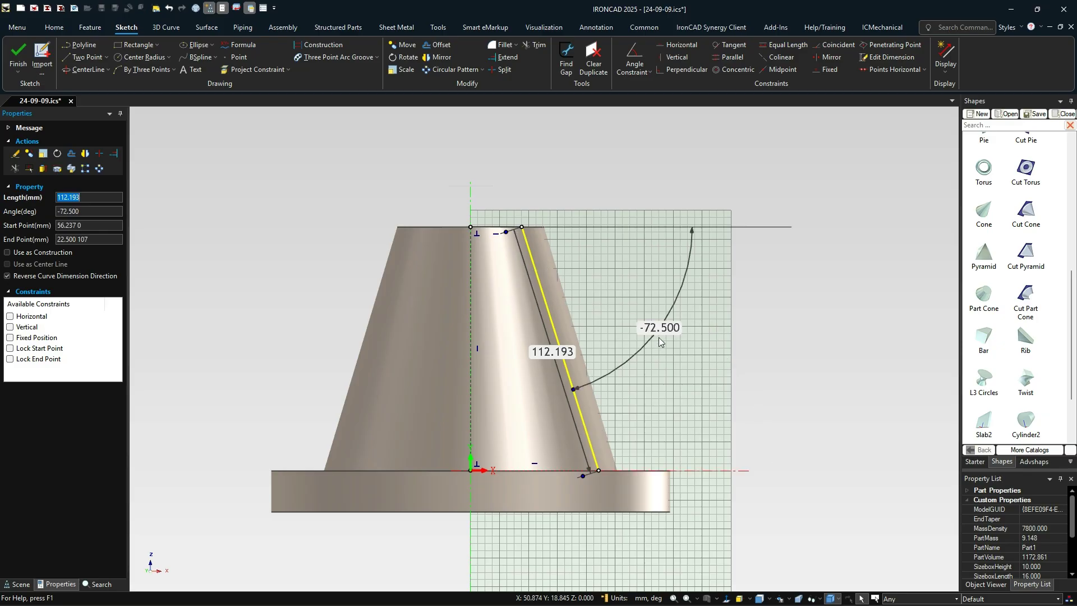
click(649, 422)
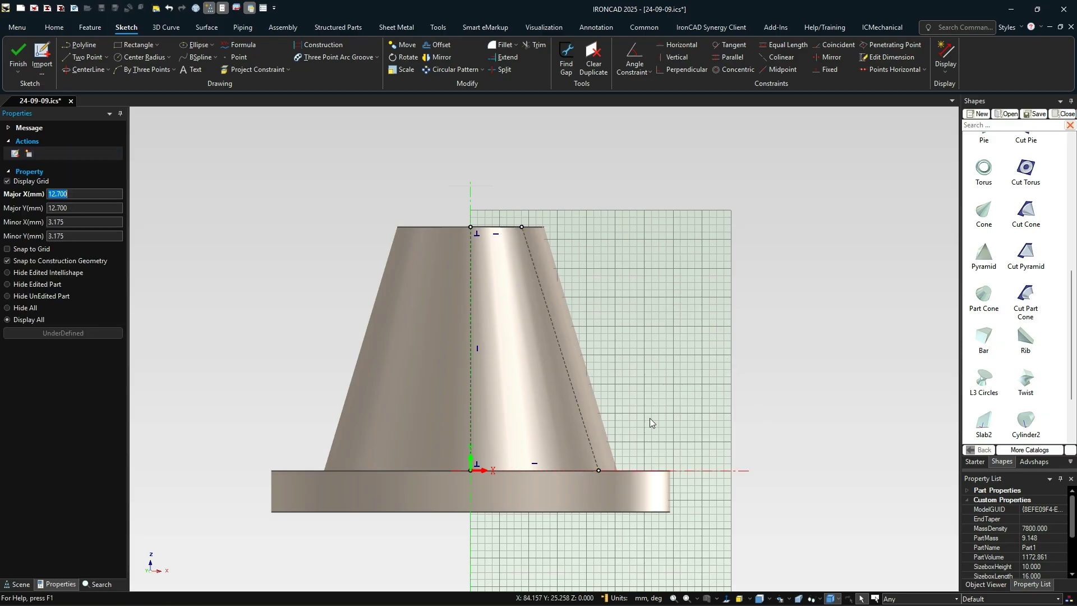
click(17, 54)
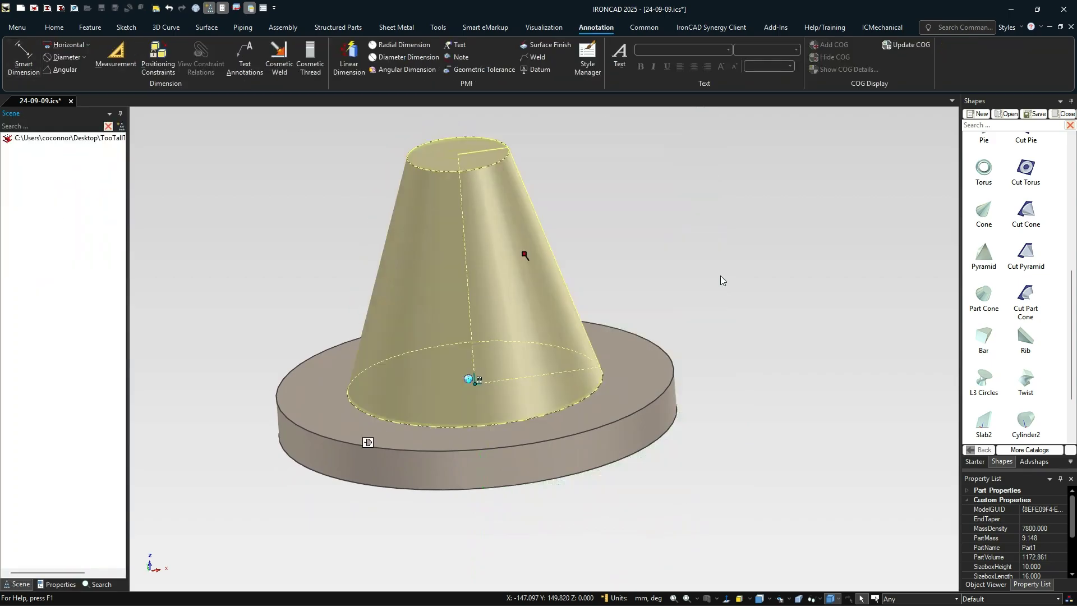
click(739, 335)
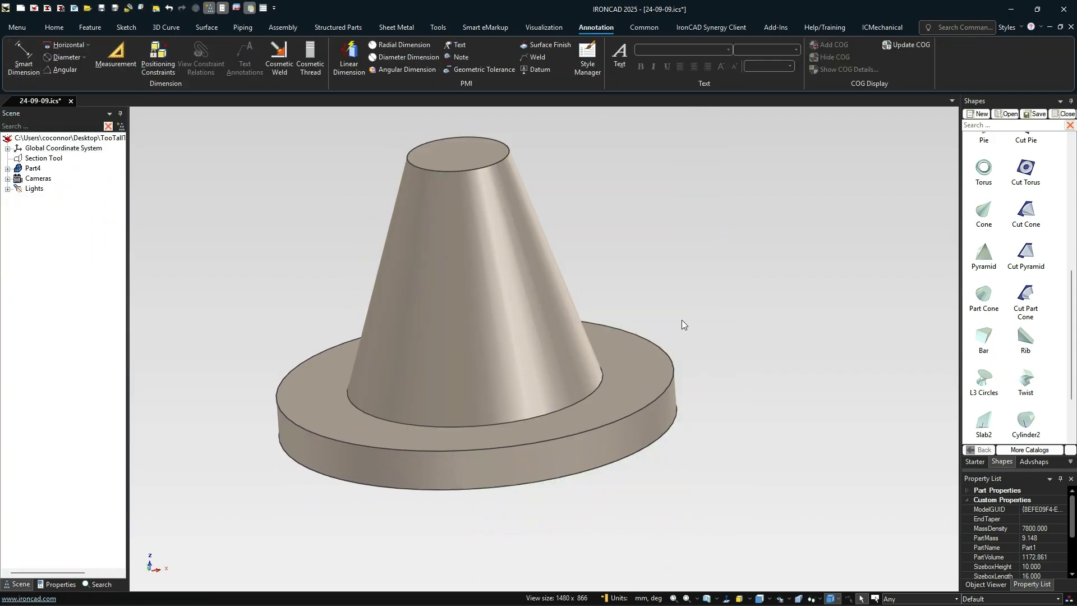
Place a new cylinder at the centre of the cone's top face
scroll(533, 350, down, 2)
middle_drag(708, 447, 662, 470)
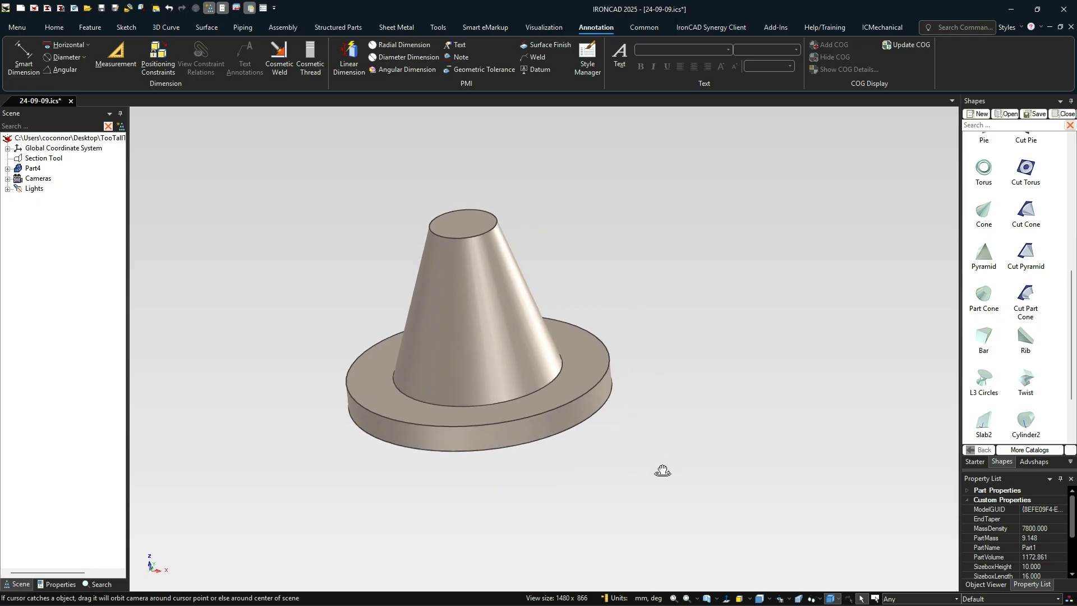
scroll(994, 274, up, 10)
drag(995, 275, 464, 225)
Rotate the new cylinder 90 degrees with the TriBall so it lies horizontally across the cone's top
key(F10)
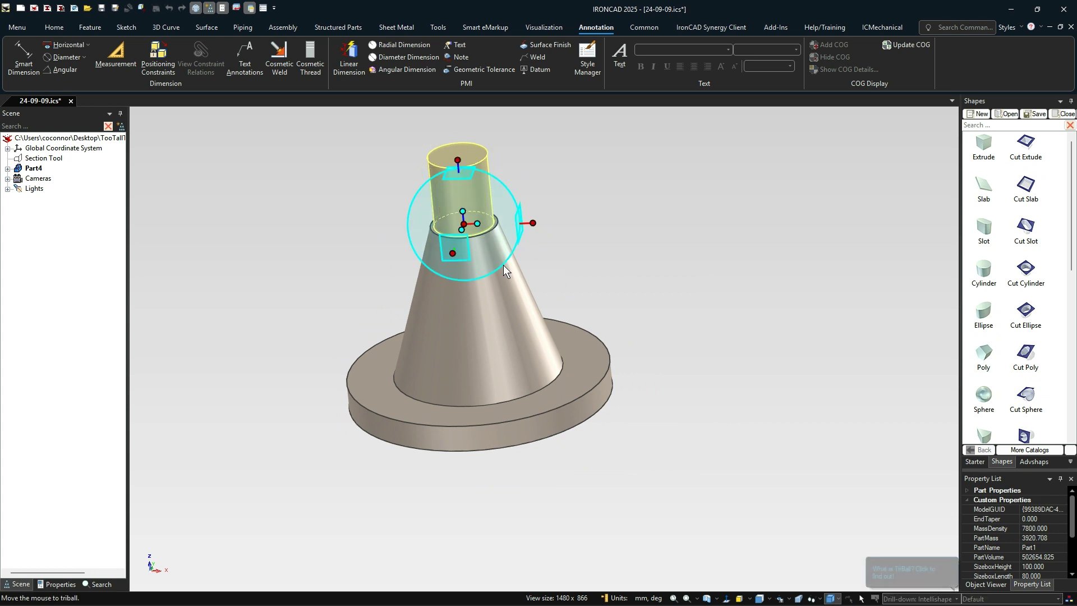
drag(498, 248, 496, 264)
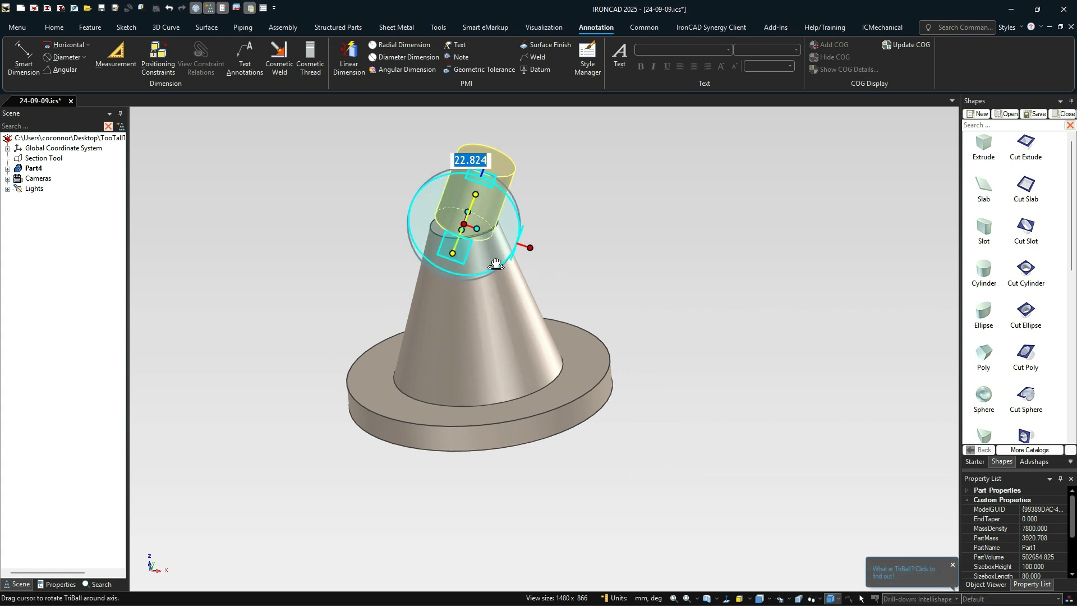
text(90)
key(Return)
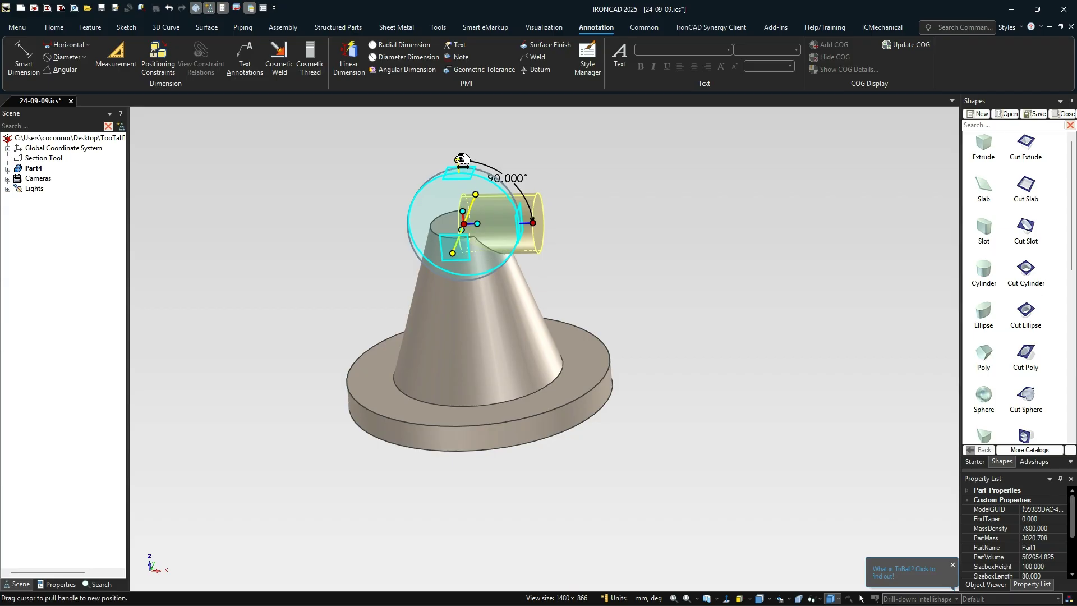
Set the horizontal cylinder's height to 68 mm from the base plate's bottom edge with the TriBall and leave the tool
click(462, 161)
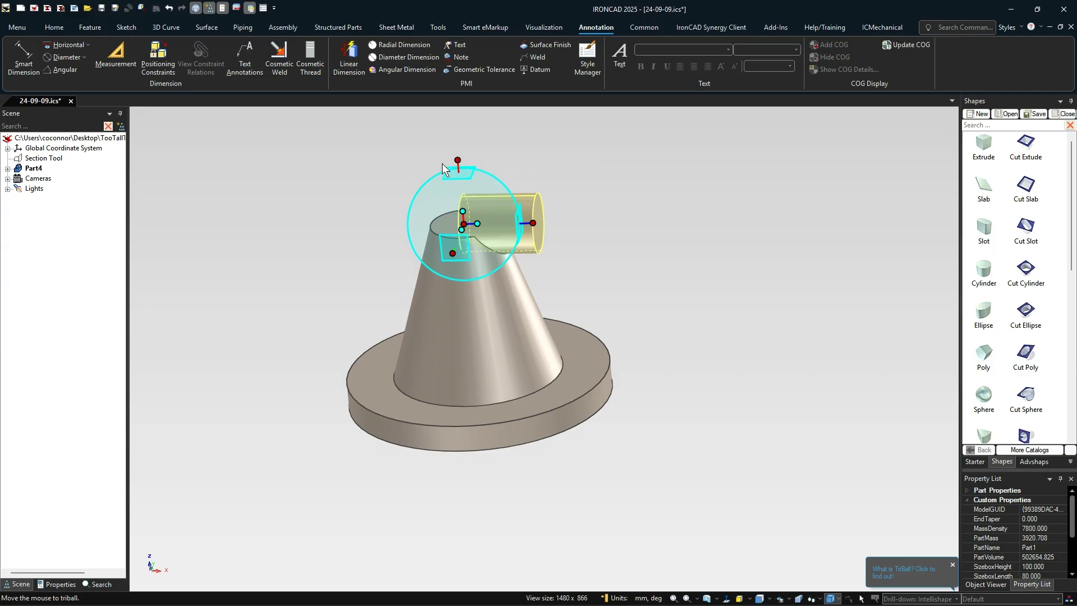
right_click(463, 161)
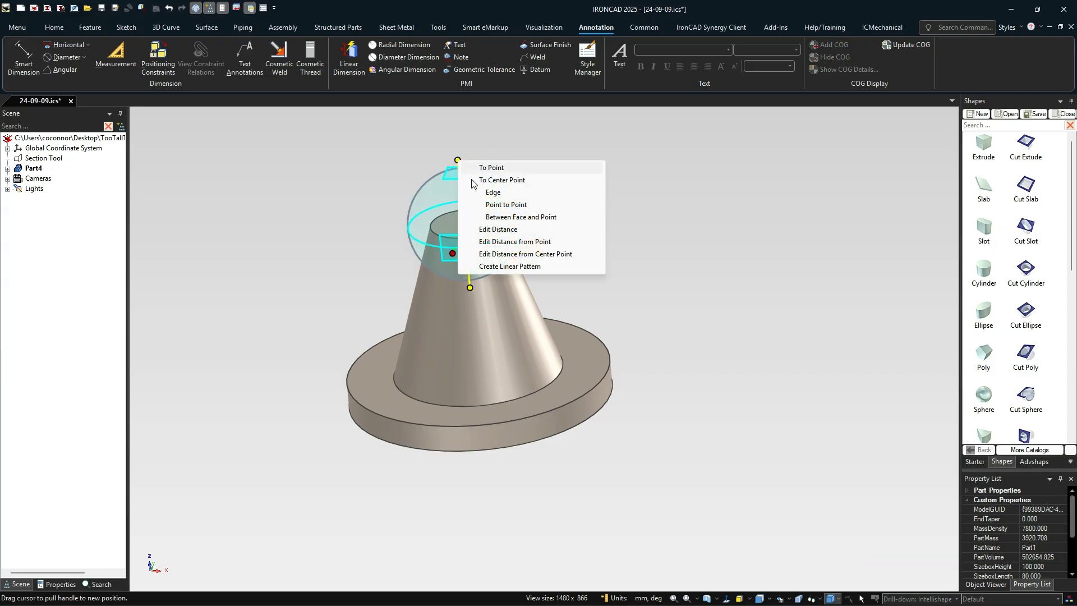
click(496, 243)
click(571, 426)
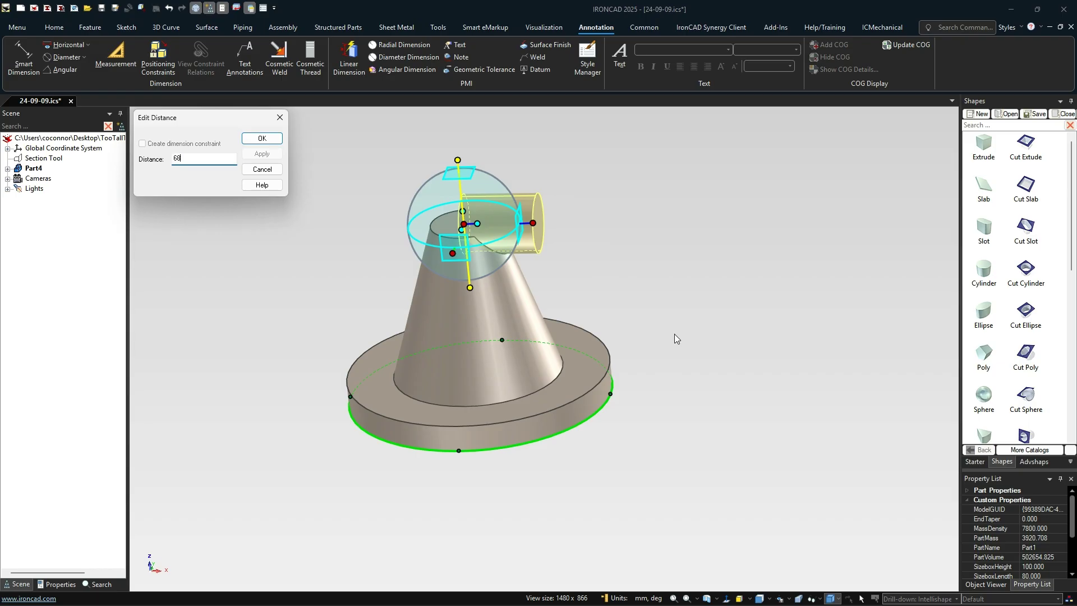
text(68)
key(Return)
key(F10)
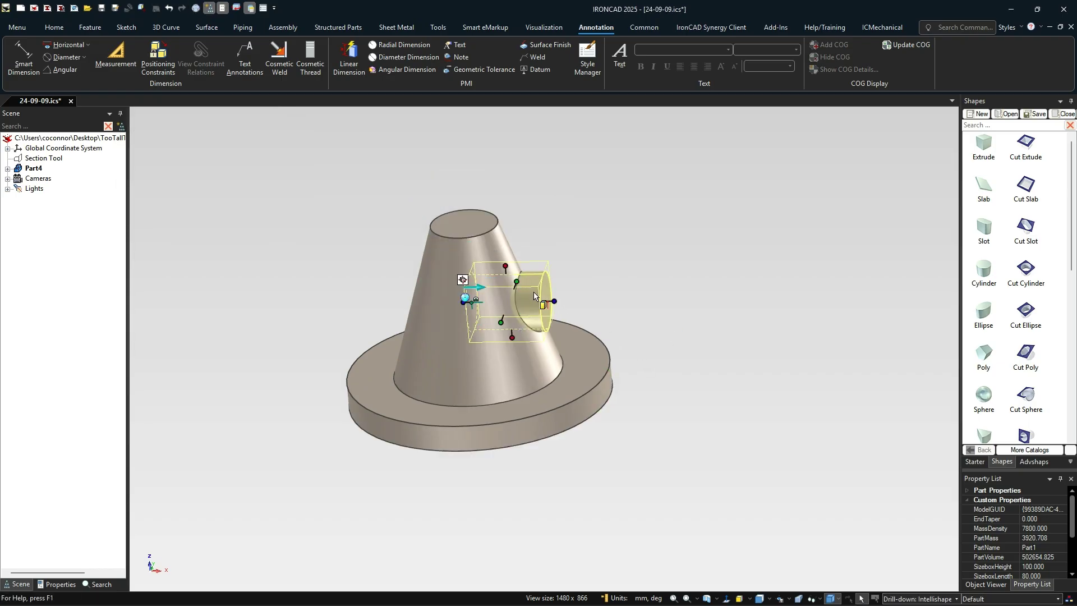
Set the horizontal cylinder's diameter to 56 mm and its length to 138 mm
click(511, 261)
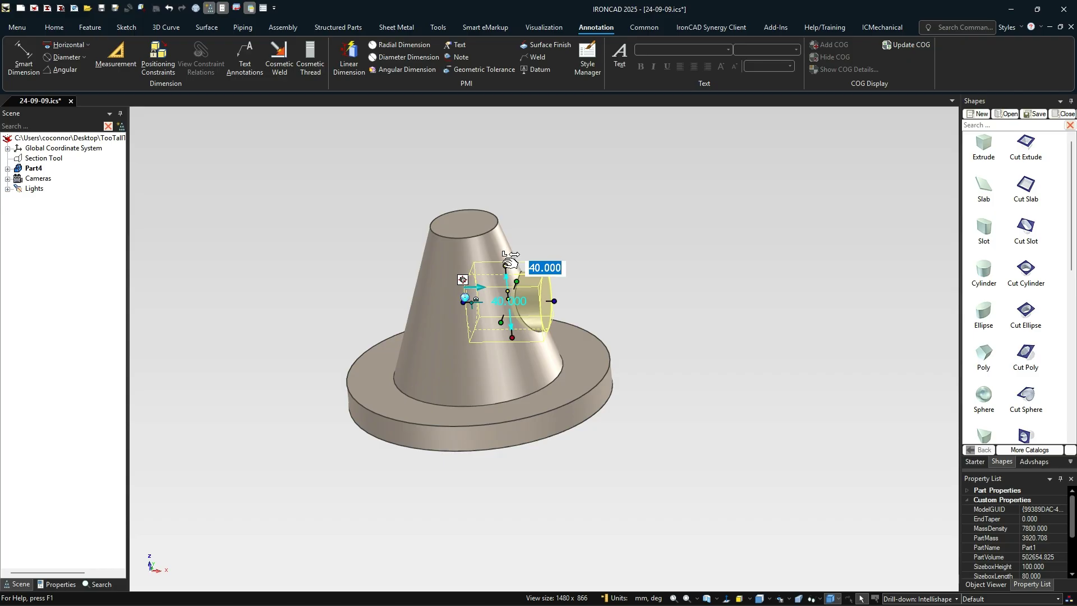
text(56)
key(Return)
click(554, 301)
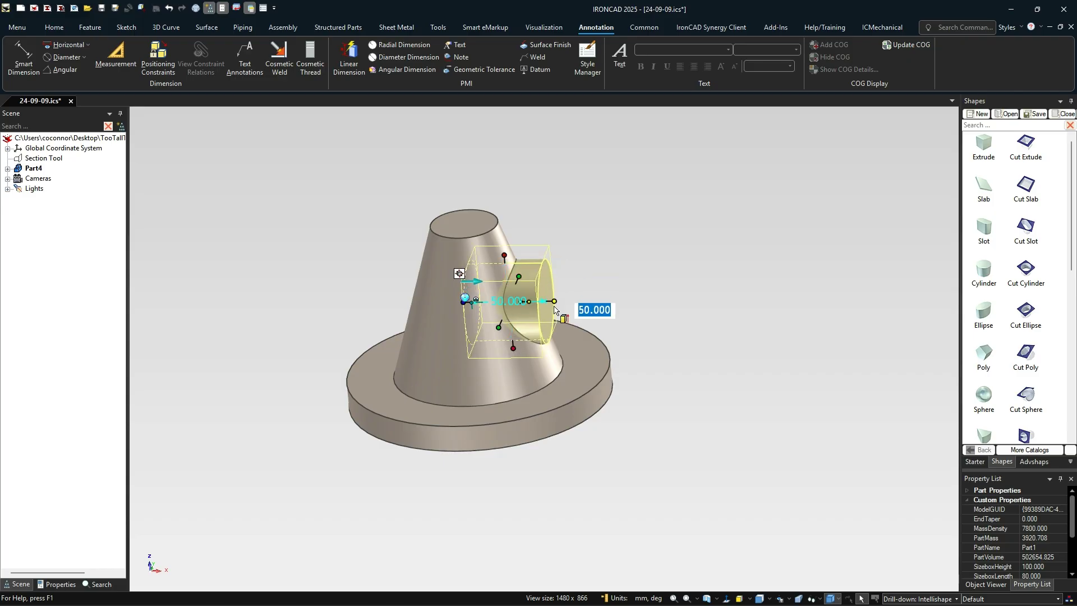
text(138)
key(Return)
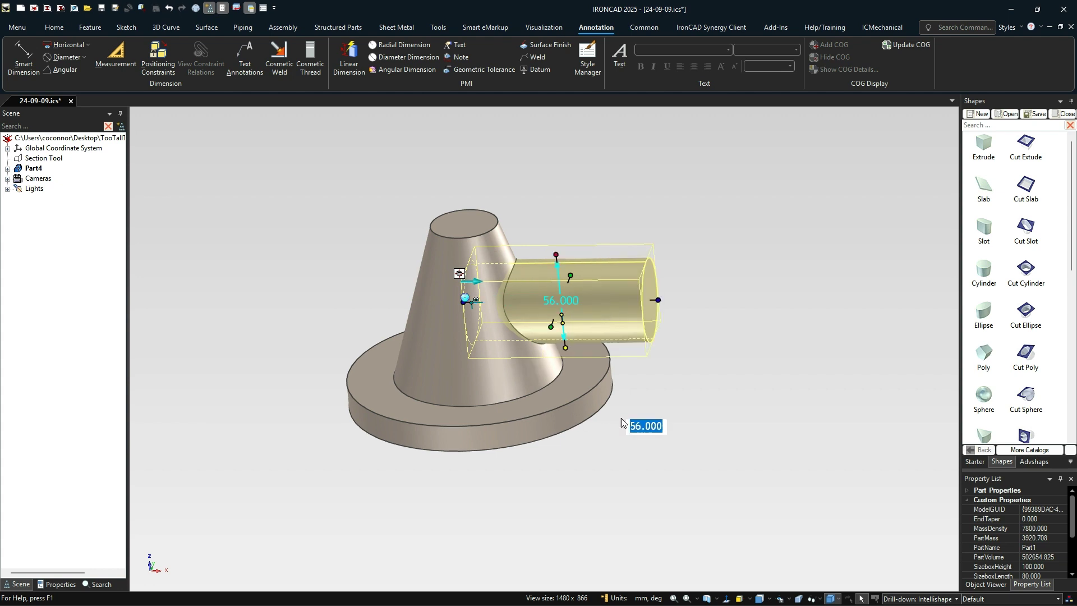
click(687, 385)
middle_drag(688, 385, 860, 340)
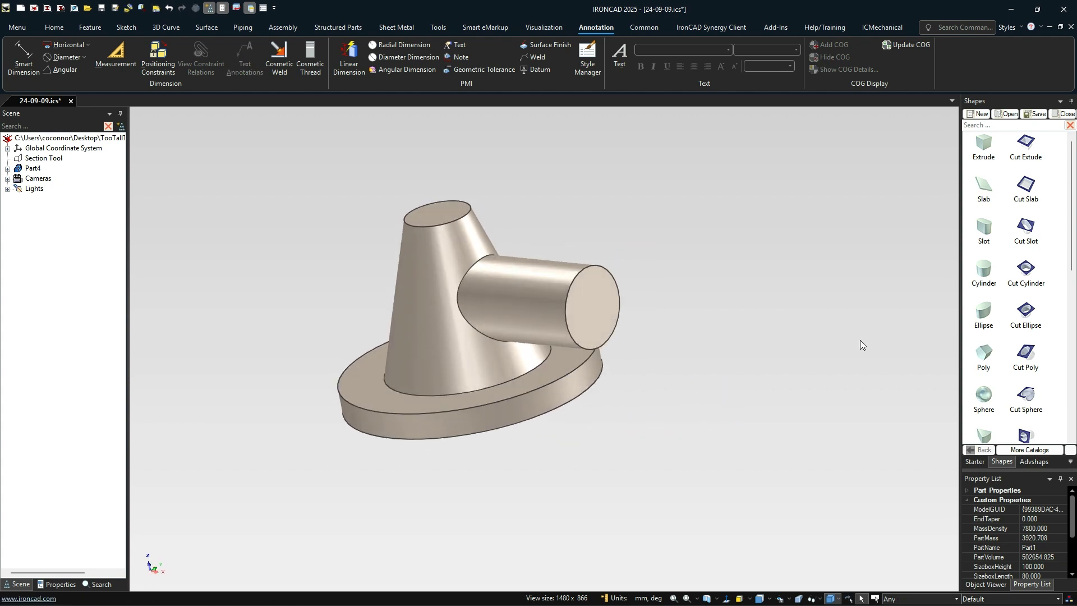
Place a new cylinder at the centre of the horizontal cylinder's end face and flip its extrude direction inward
drag(982, 284, 593, 311)
drag(658, 315, 600, 324)
right_click(600, 324)
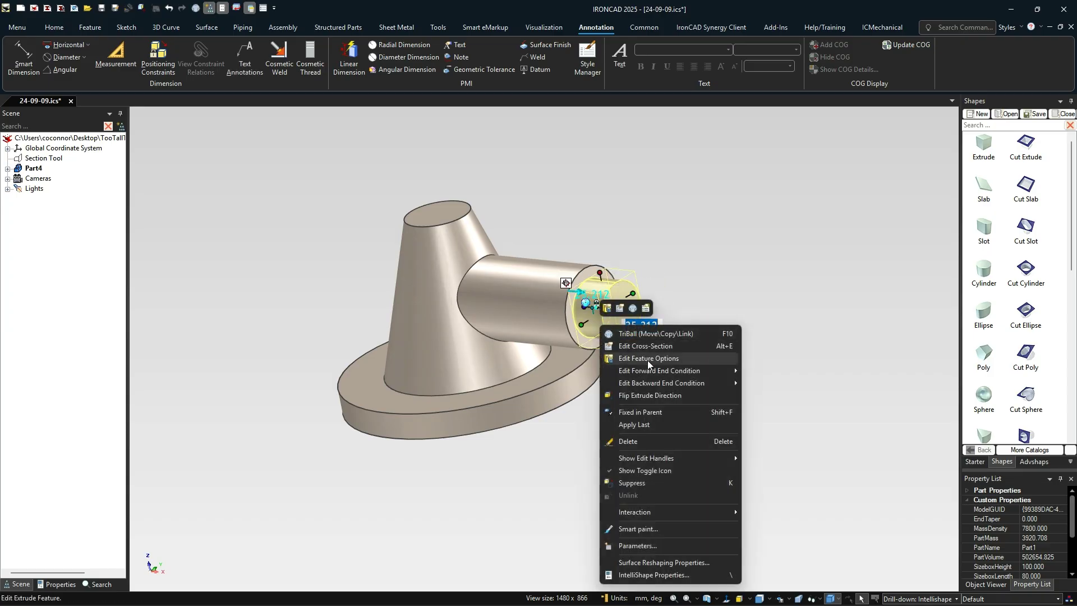
click(661, 396)
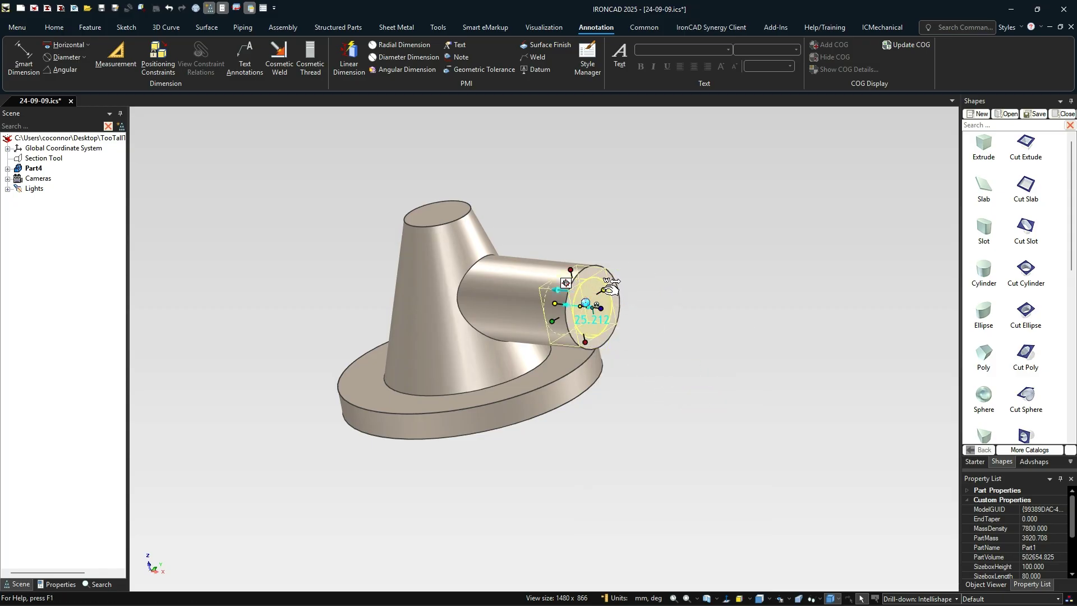
Resize the end cylinder into a flange 100 mm in diameter and 10 mm thick
click(572, 271)
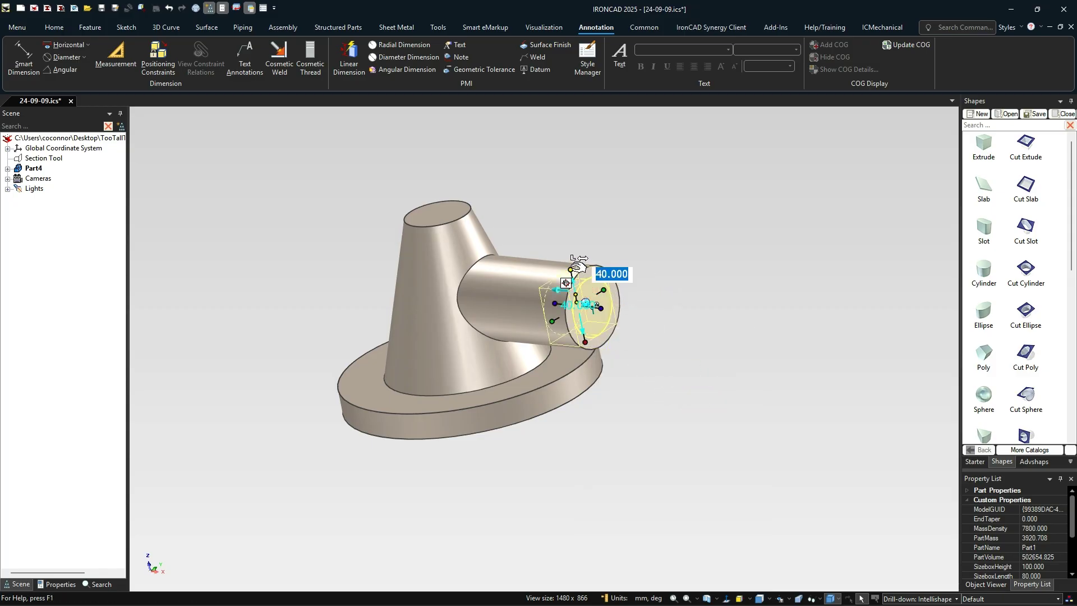
text(100)
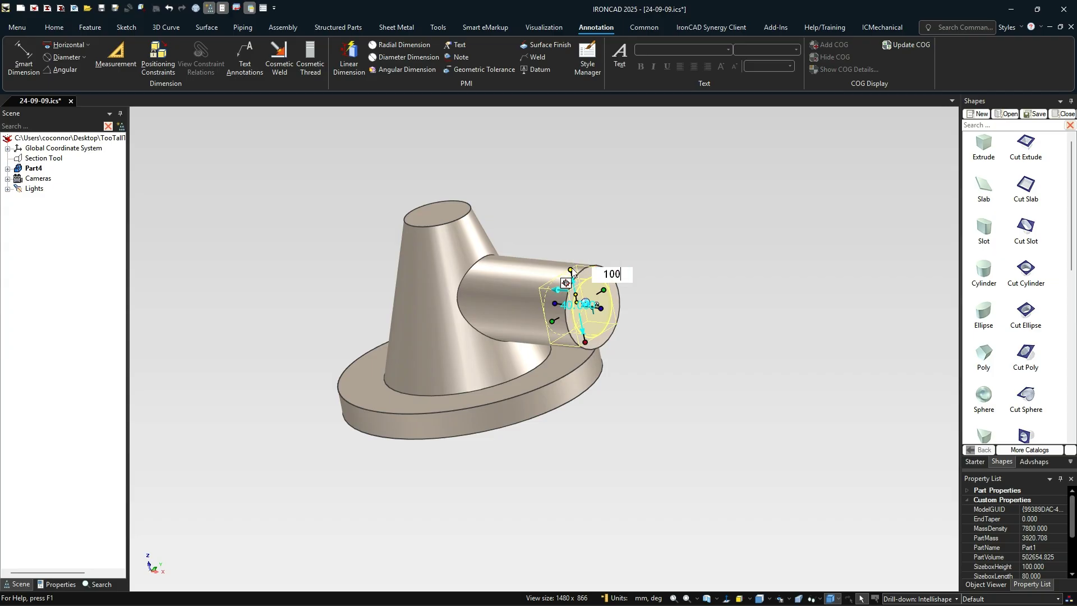
key(Return)
click(555, 303)
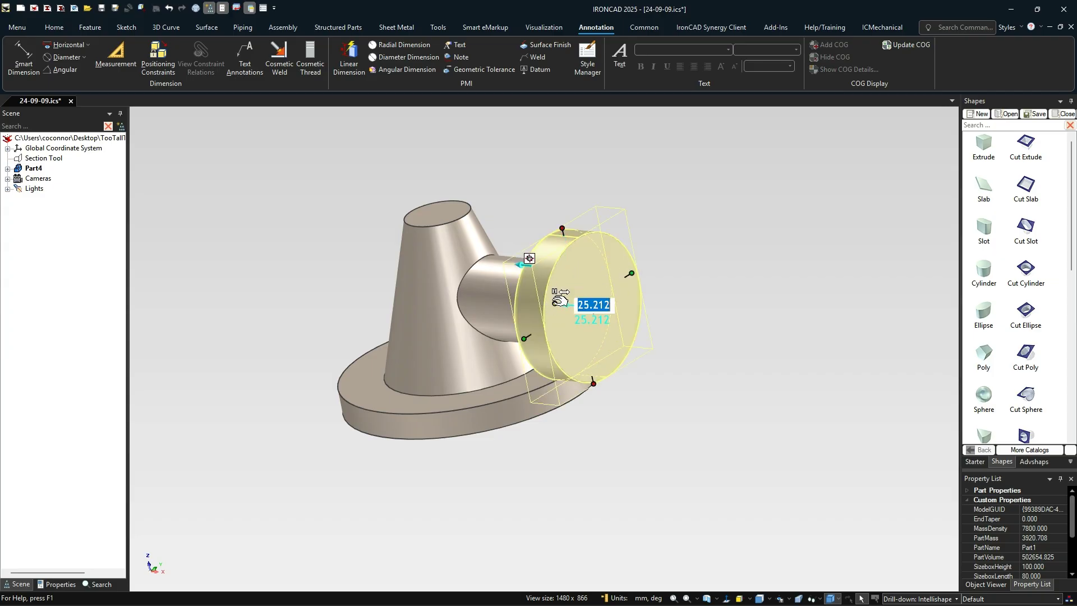
text(10)
key(Return)
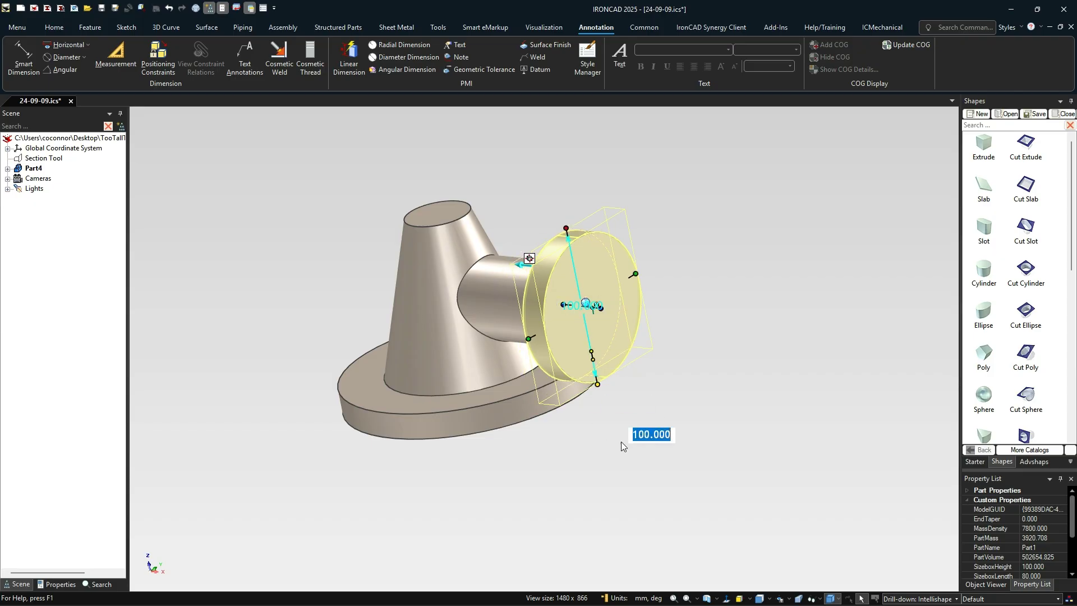
click(621, 442)
Start an inside Shell of the part at 18 mm thickness, opening the base plate's bottom face and the flange's outer face
middle_drag(578, 405, 418, 365)
middle_drag(628, 466, 565, 385)
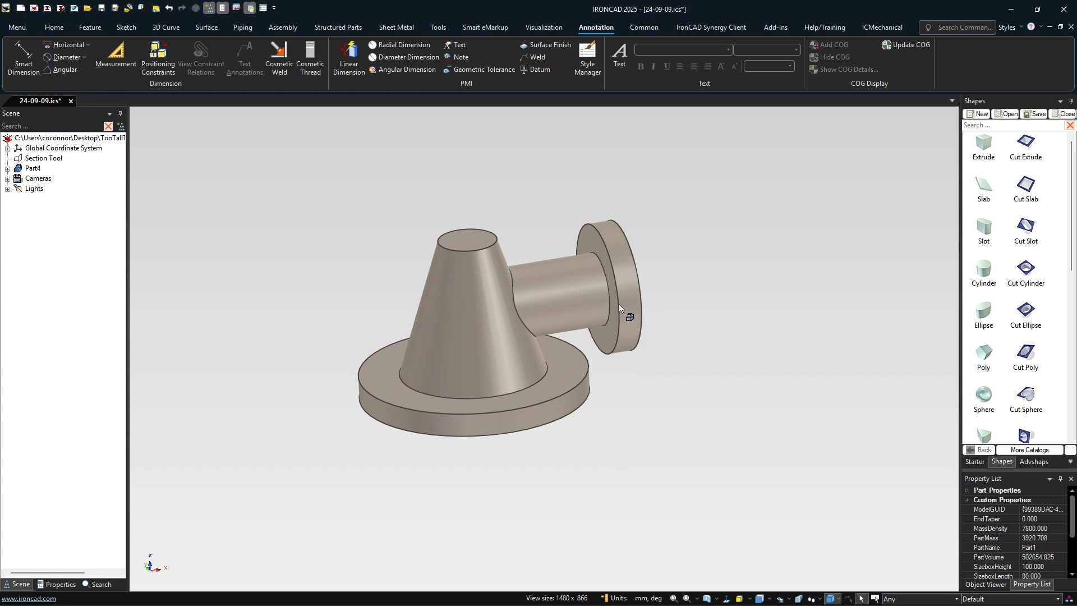
middle_drag(597, 414, 562, 392)
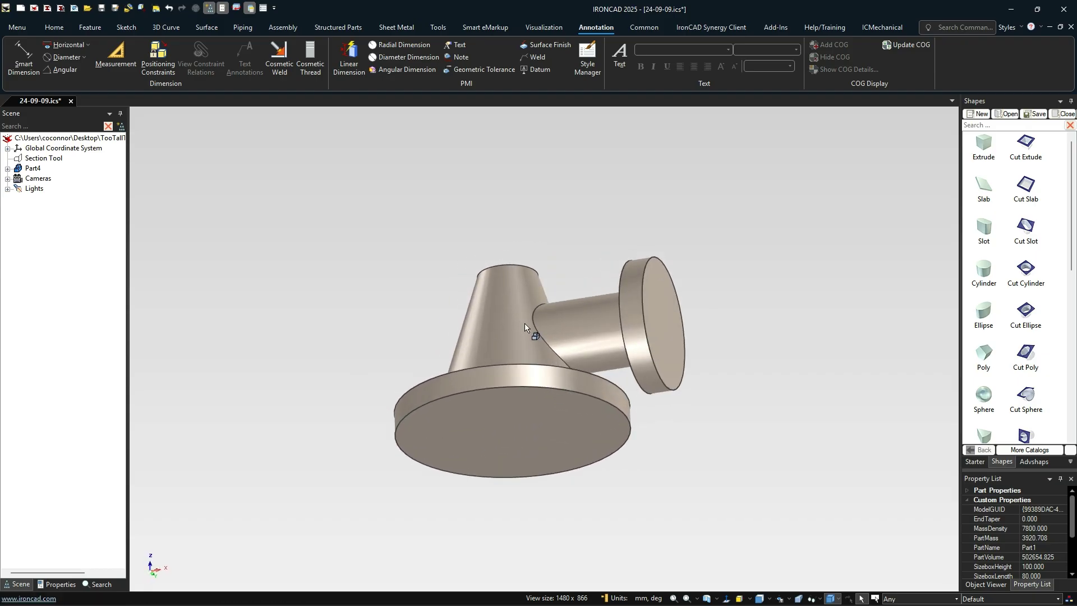
click(550, 387)
click(90, 28)
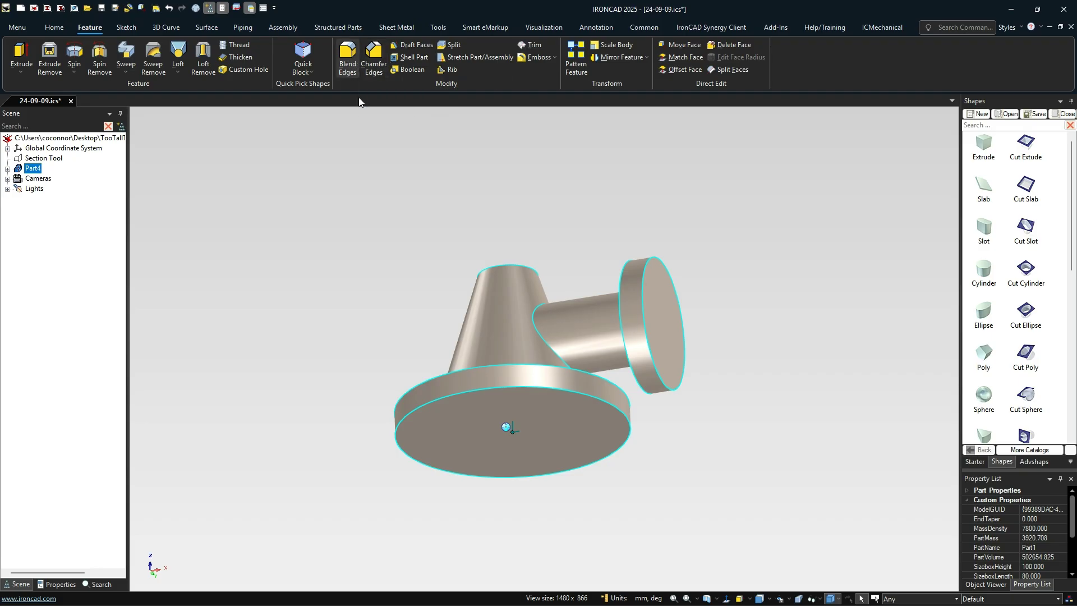
click(415, 57)
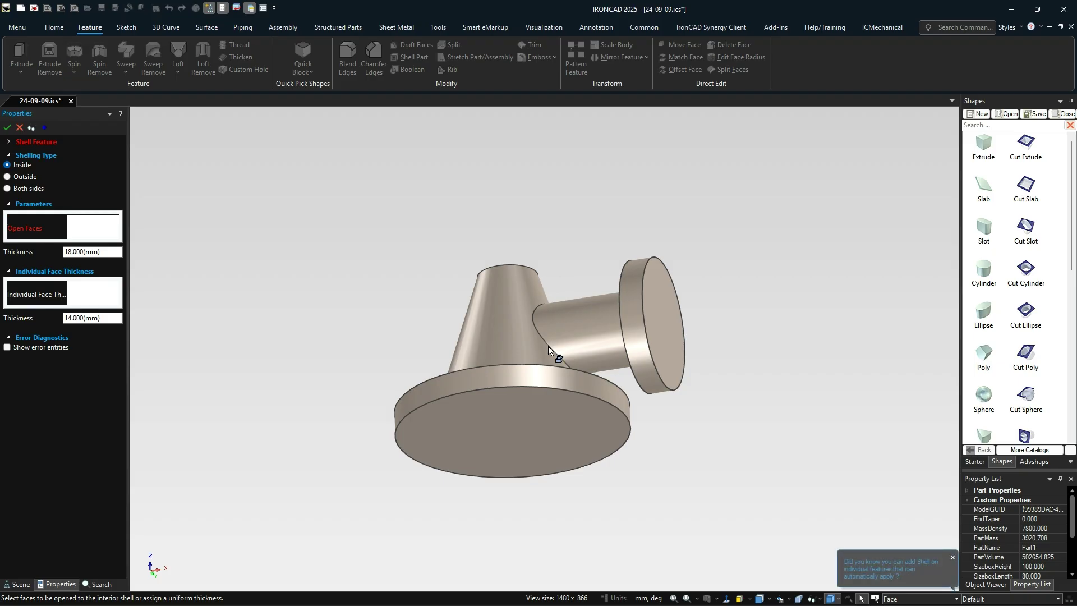
scroll(533, 406, up, 3)
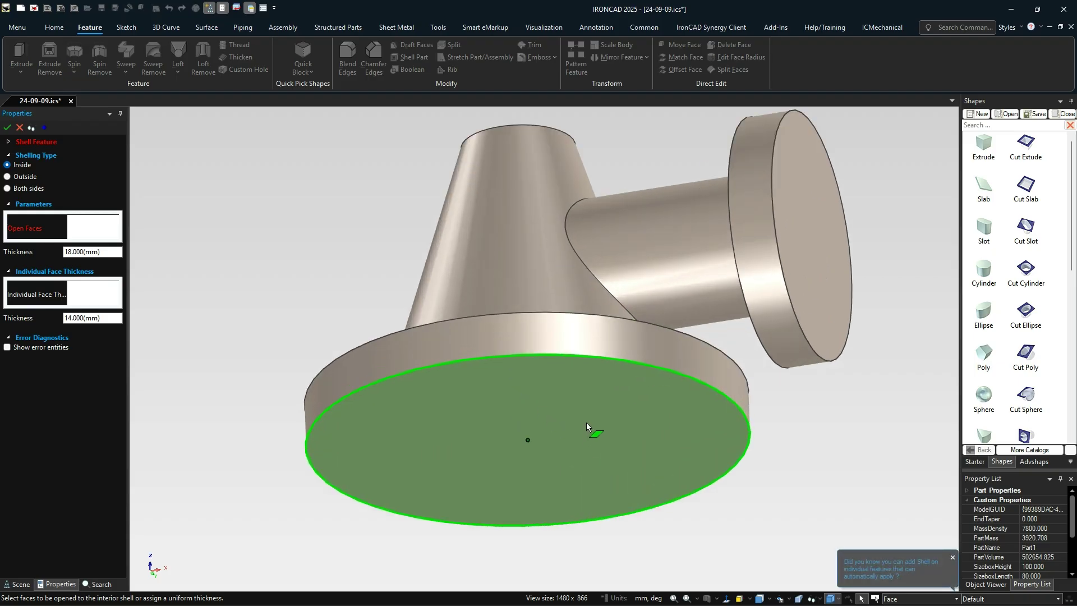
click(533, 439)
click(816, 286)
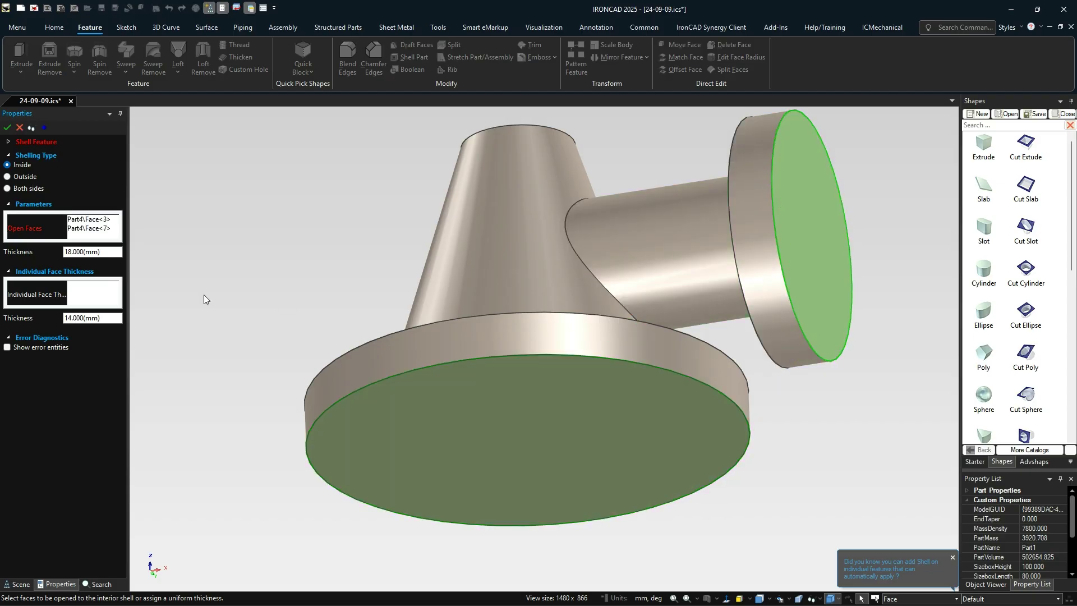
click(106, 251)
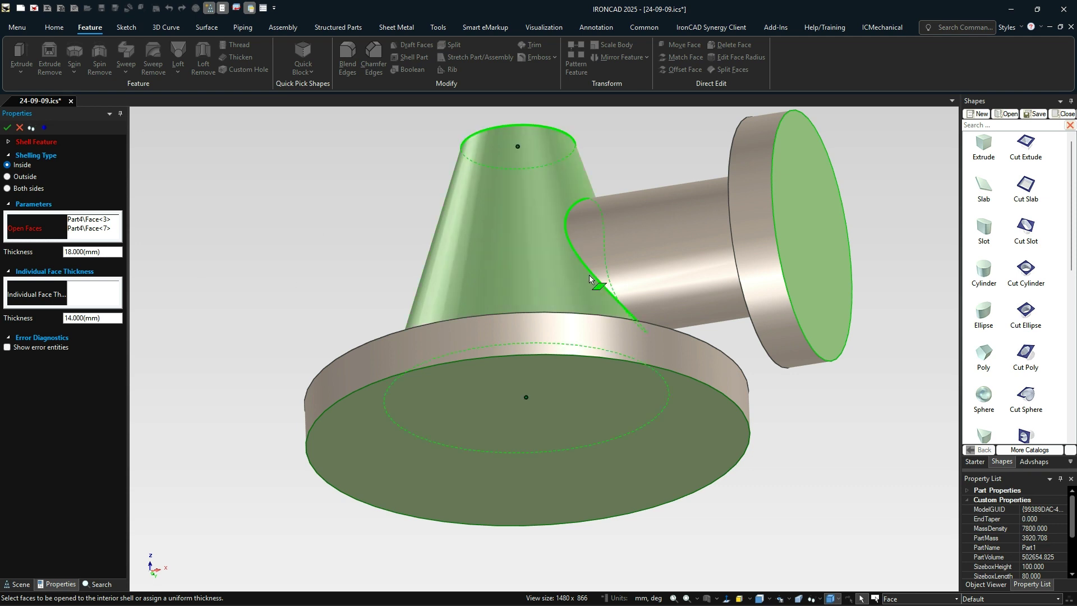
Assign individual wall thicknesses of 12 mm to the horizontal cylinder's face and 14 mm to the cone's side face
click(93, 294)
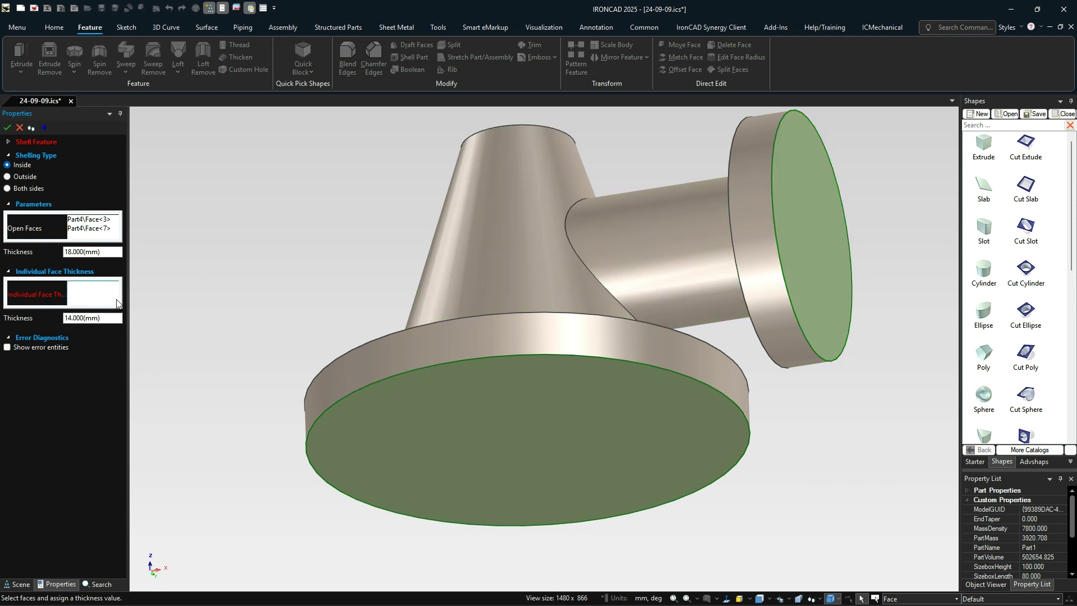
click(679, 236)
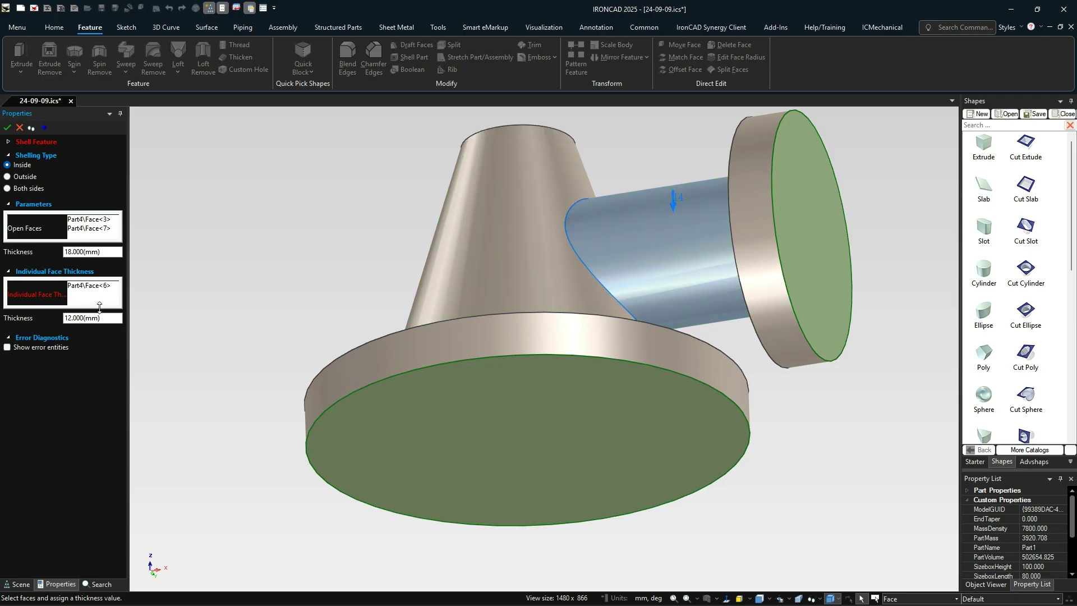
click(92, 286)
click(493, 257)
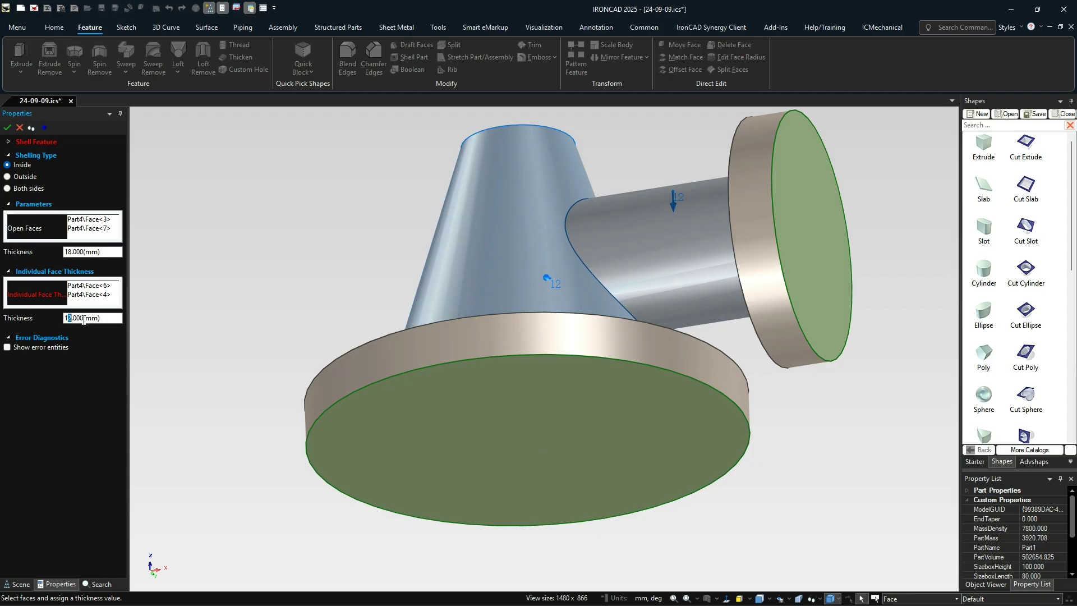
middle_drag(403, 210, 486, 205)
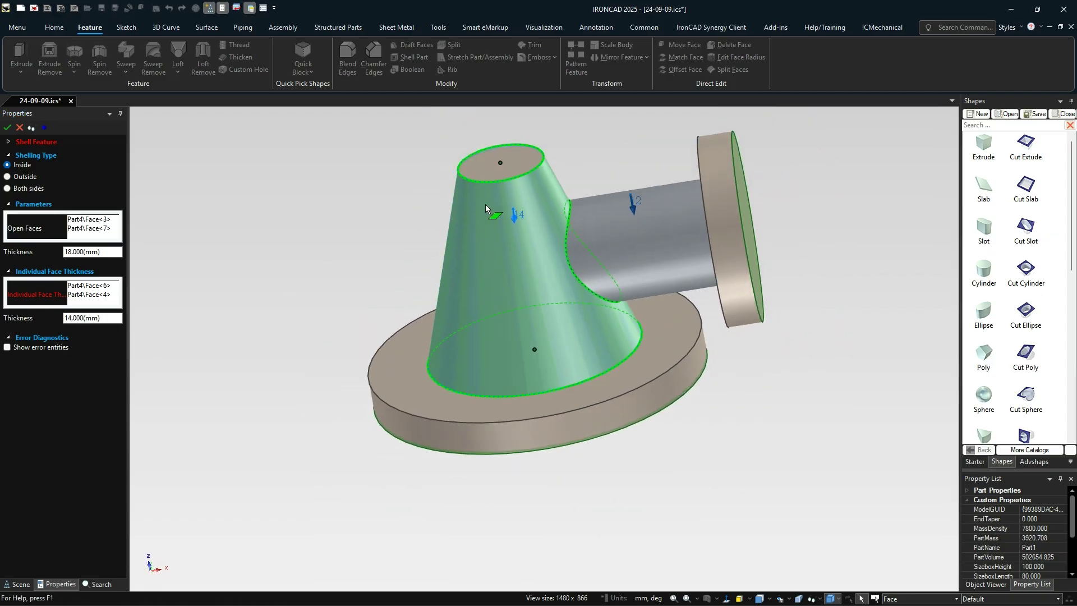
Assign the 14 mm individual thickness to the cone's top face and apply the shell
click(487, 169)
middle_drag(563, 248, 520, 228)
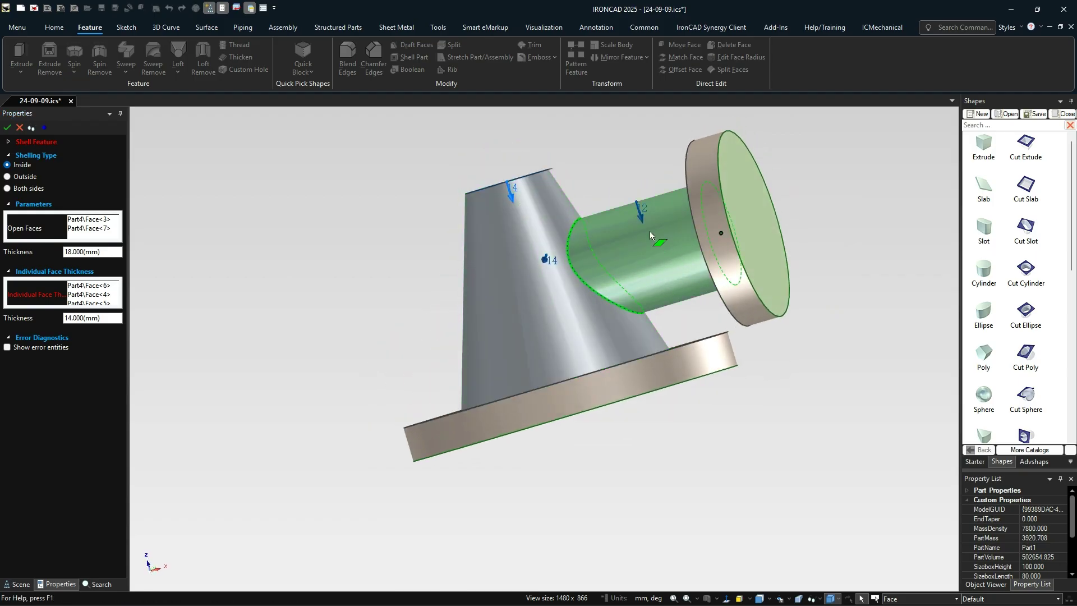
click(7, 128)
Start an Extrude feature on the shelled part and choose to create a new 2D Shape for its profile
middle_drag(700, 360, 793, 414)
scroll(542, 346, up, 2)
scroll(542, 346, down, 3)
scroll(667, 354, up, 1)
scroll(619, 336, down, 3)
middle_drag(619, 335, 547, 276)
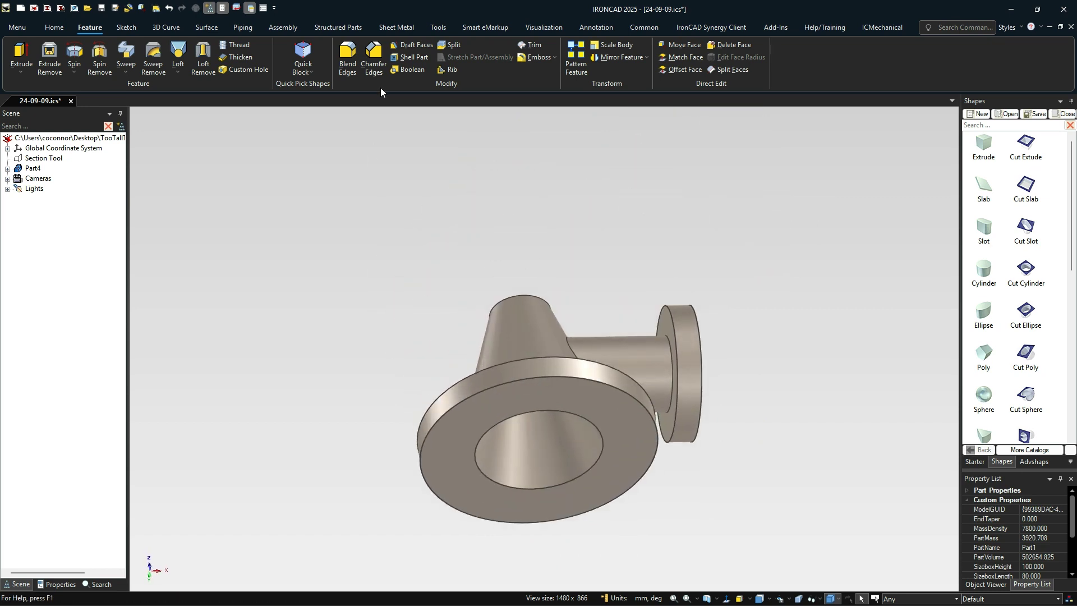
click(22, 56)
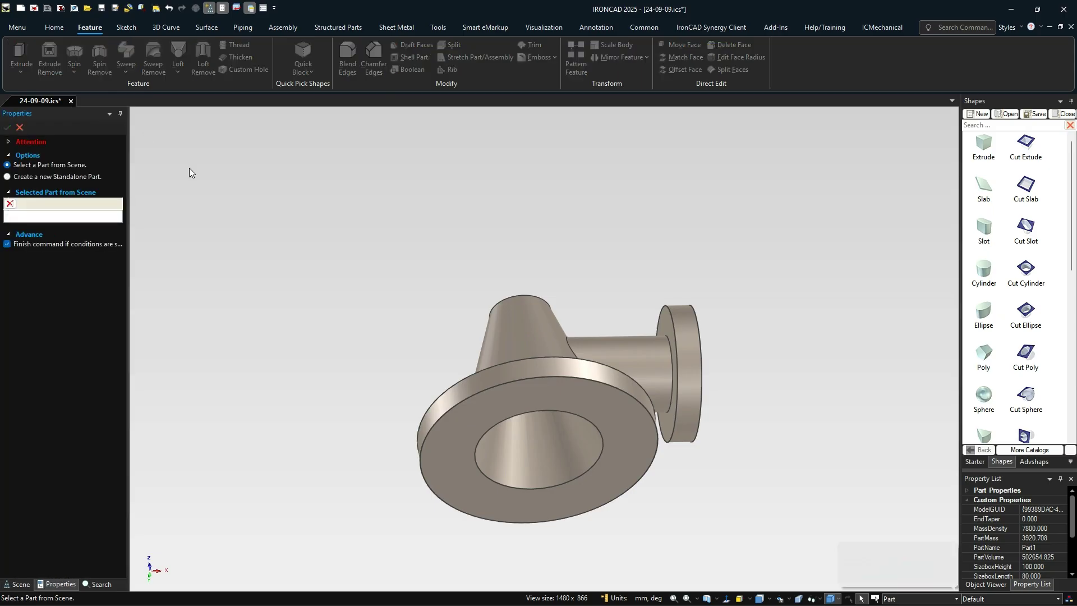
click(465, 394)
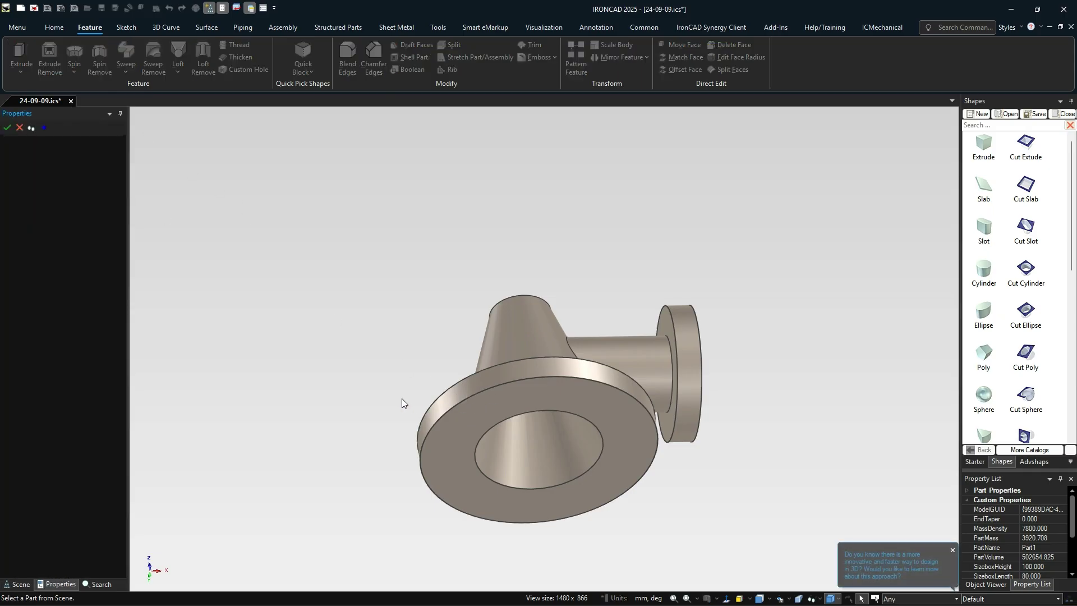
click(78, 169)
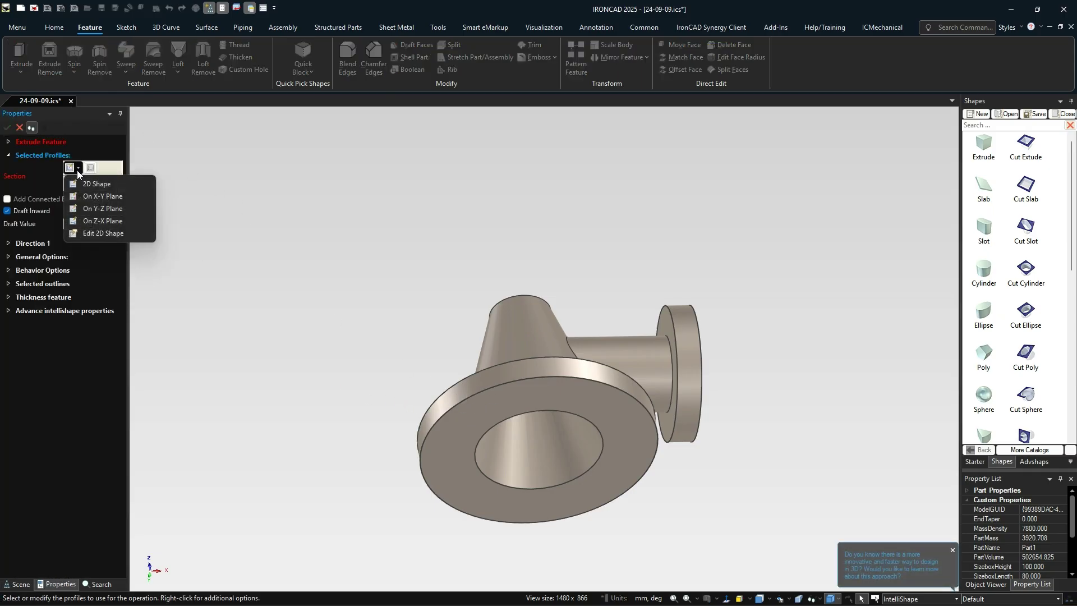
click(79, 180)
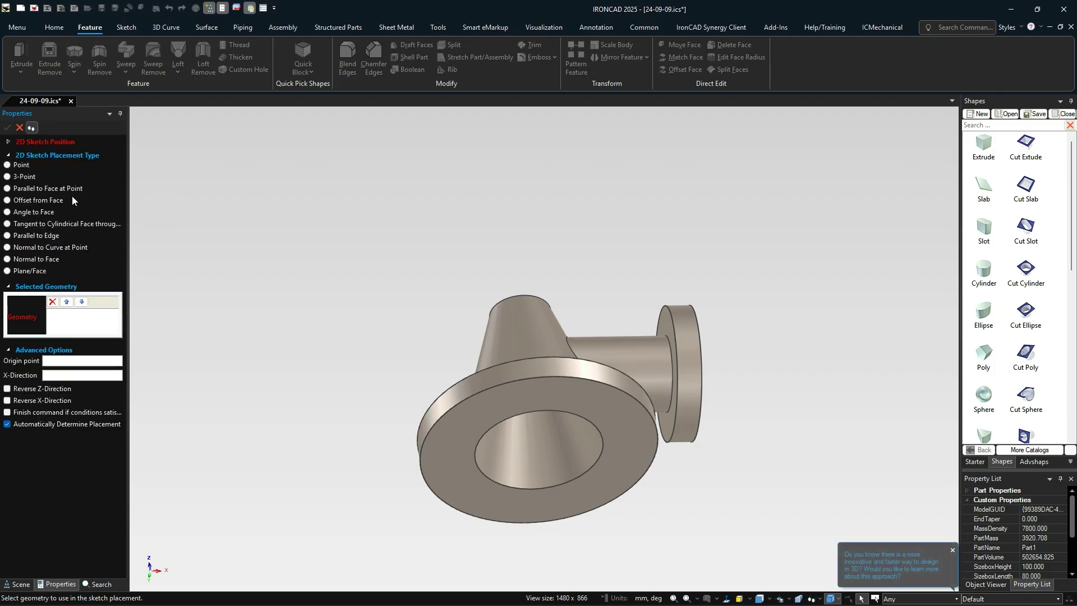
Create the profile sketch on the base plate's bottom face using Plane/Face placement, with its origin at the centre of the opening
click(22, 271)
click(615, 440)
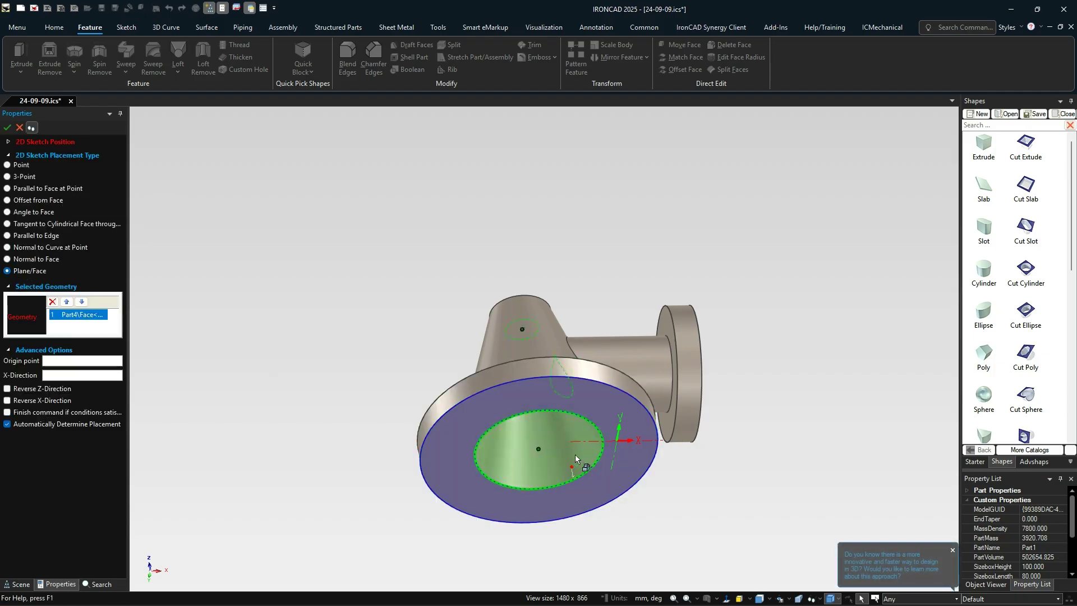
click(69, 363)
click(538, 450)
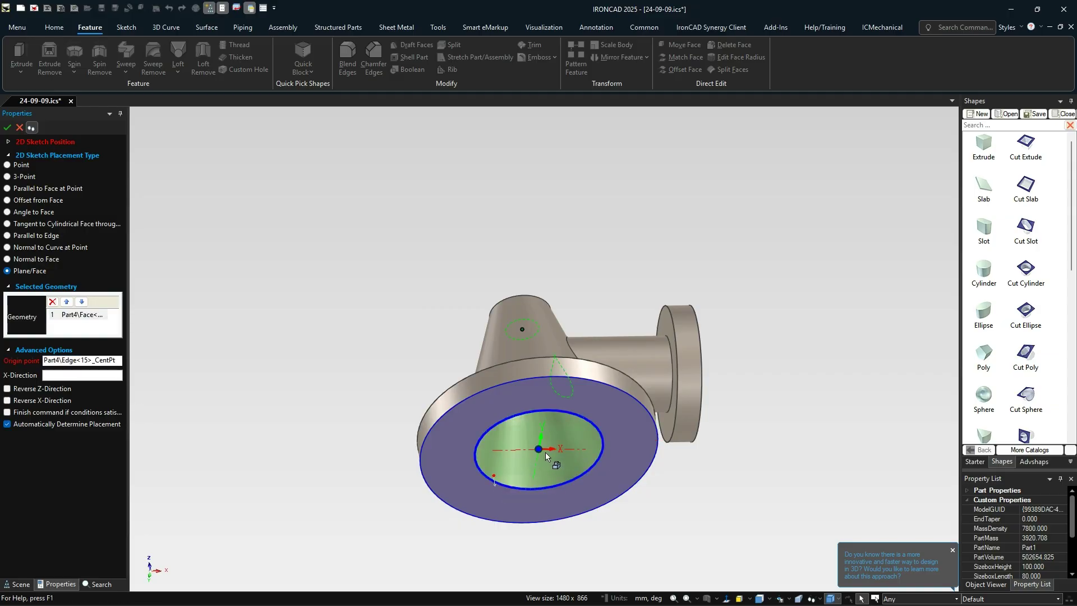
click(6, 128)
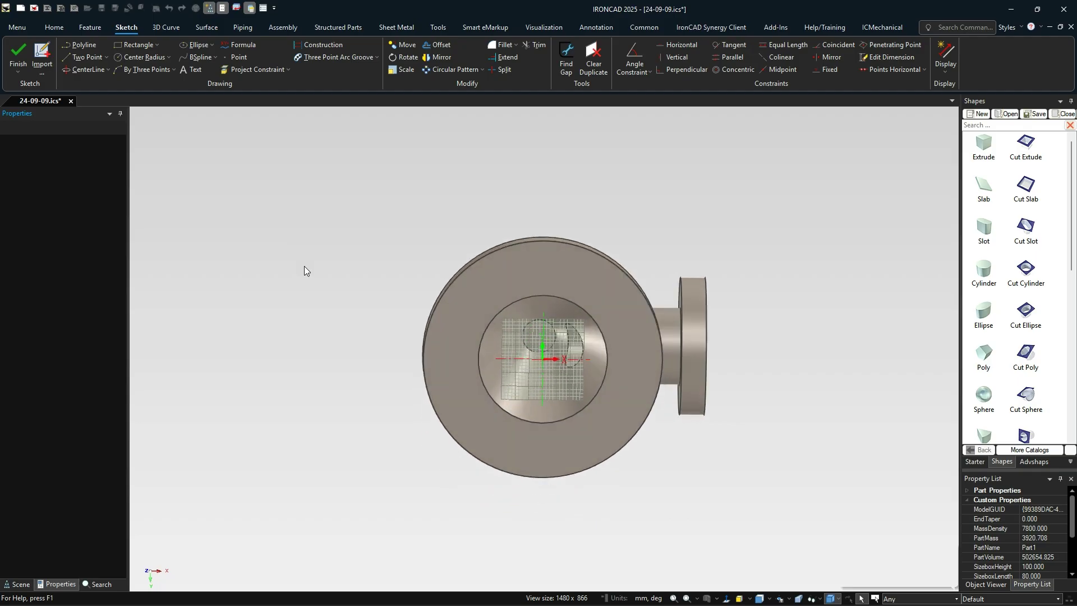
scroll(529, 444, up, 3)
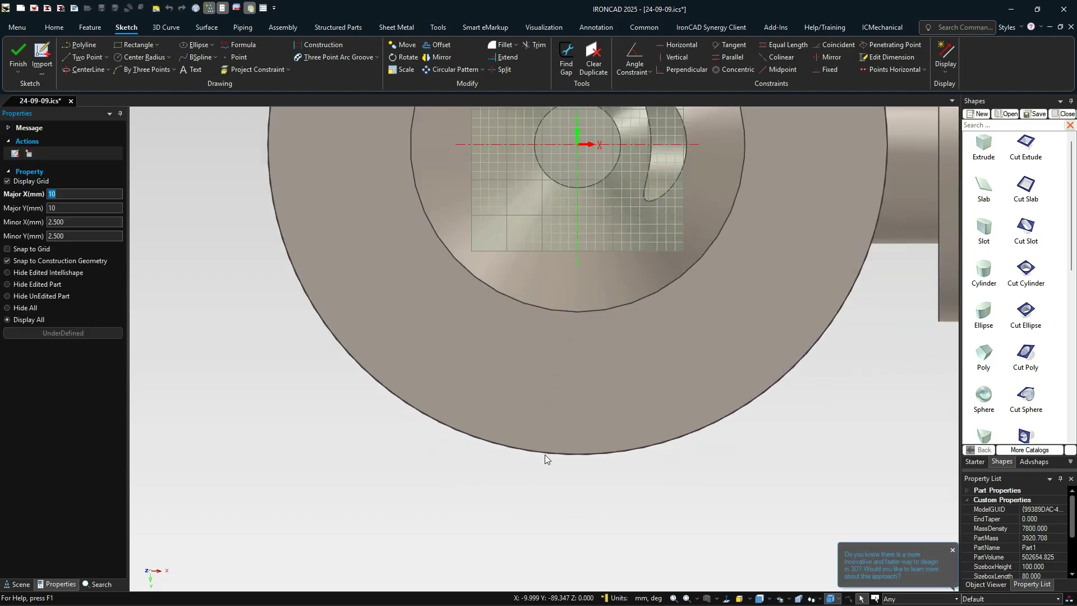
Sketch a three-point arc groove on the lower part of the base ring, with an end radius of about 8 mm
scroll(624, 332, down, 1)
scroll(579, 315, down, 1)
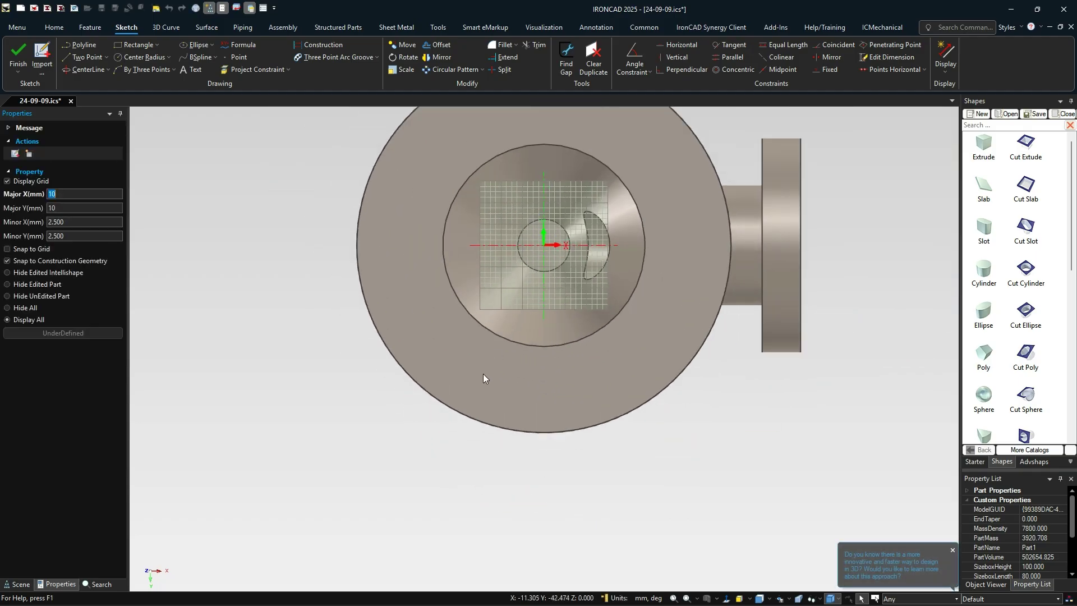
click(332, 58)
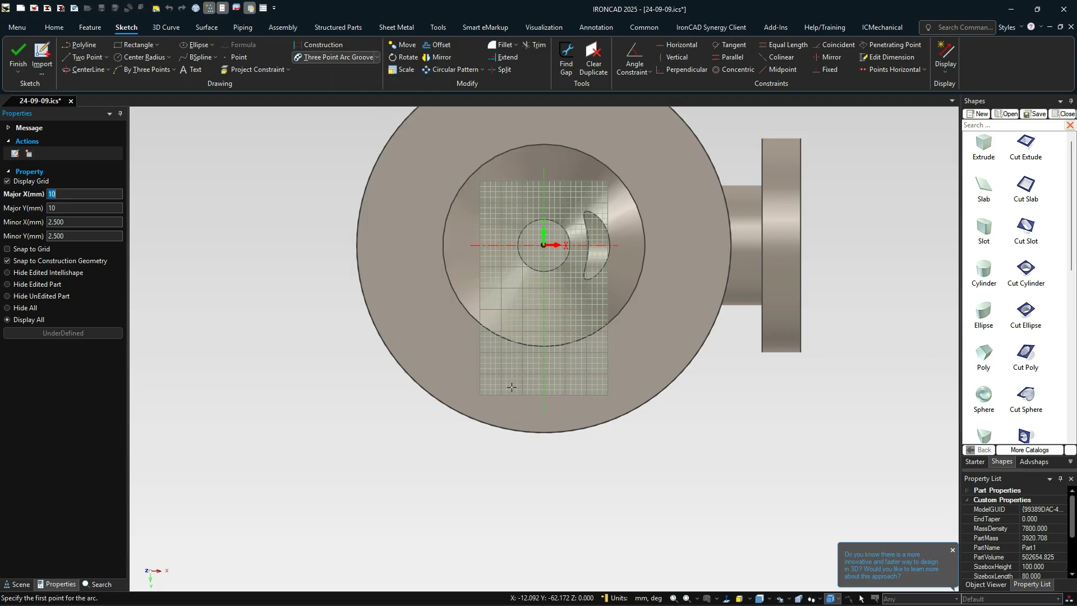
click(509, 386)
click(556, 386)
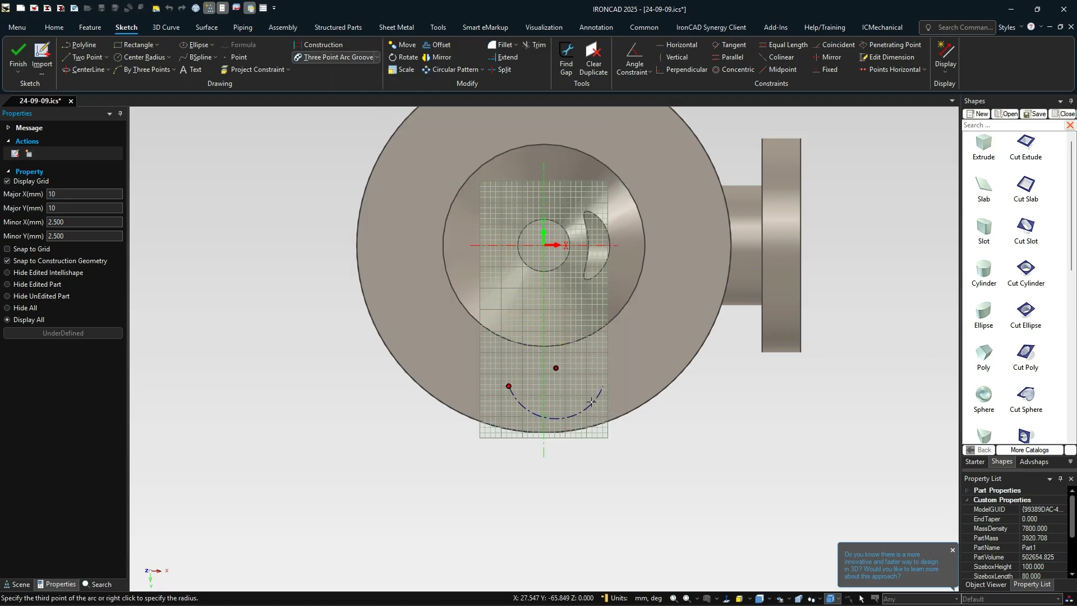
click(603, 386)
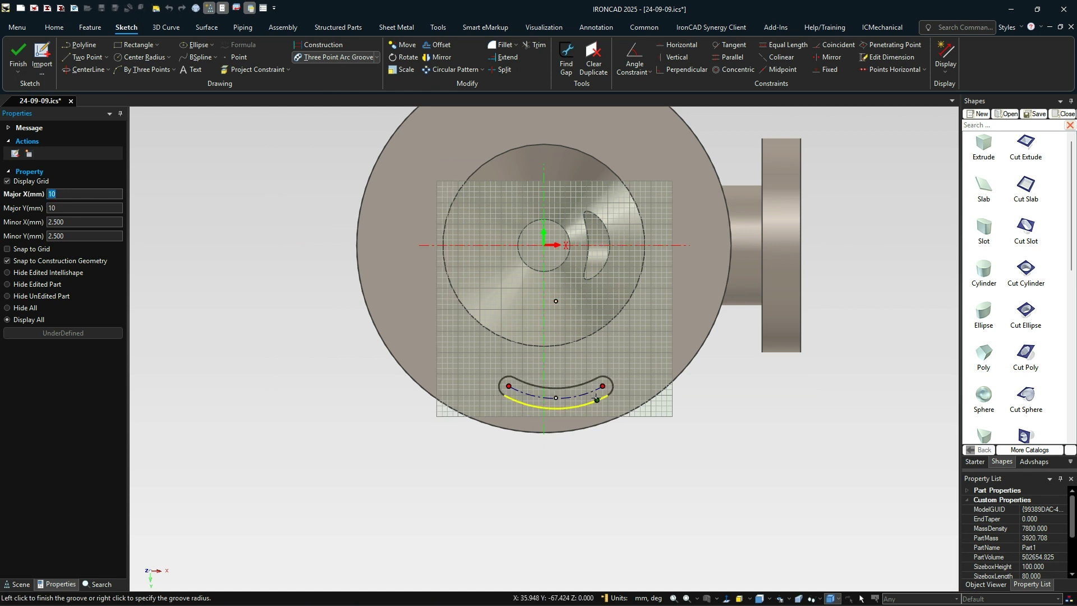
click(596, 404)
Constrain the groove's arc centre coincident with the sketch's vertical axis
scroll(586, 410, up, 2)
scroll(765, 86, down, 2)
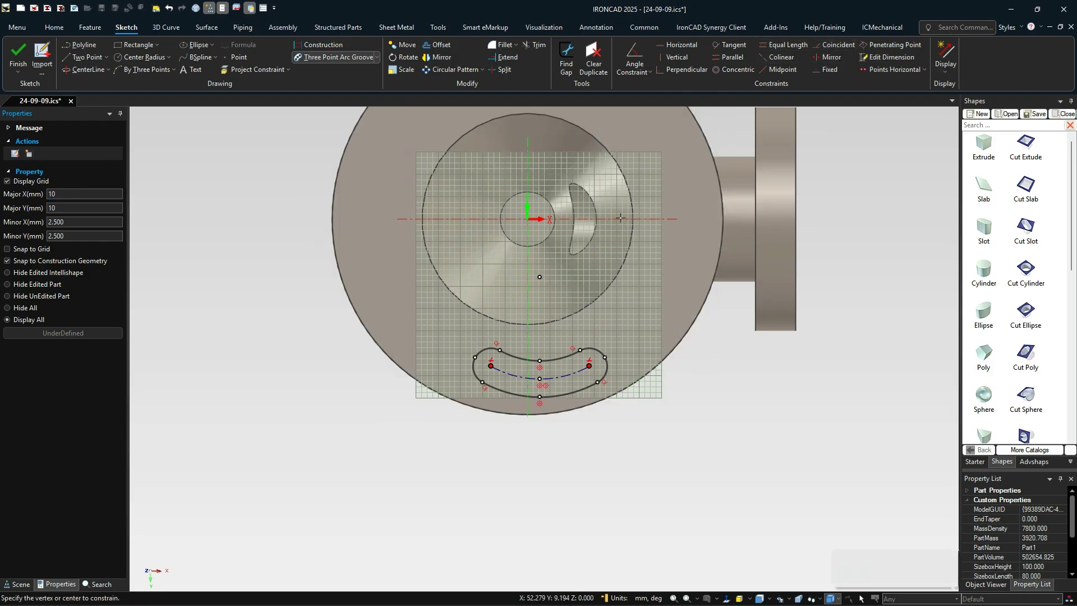
click(831, 49)
click(522, 376)
click(530, 271)
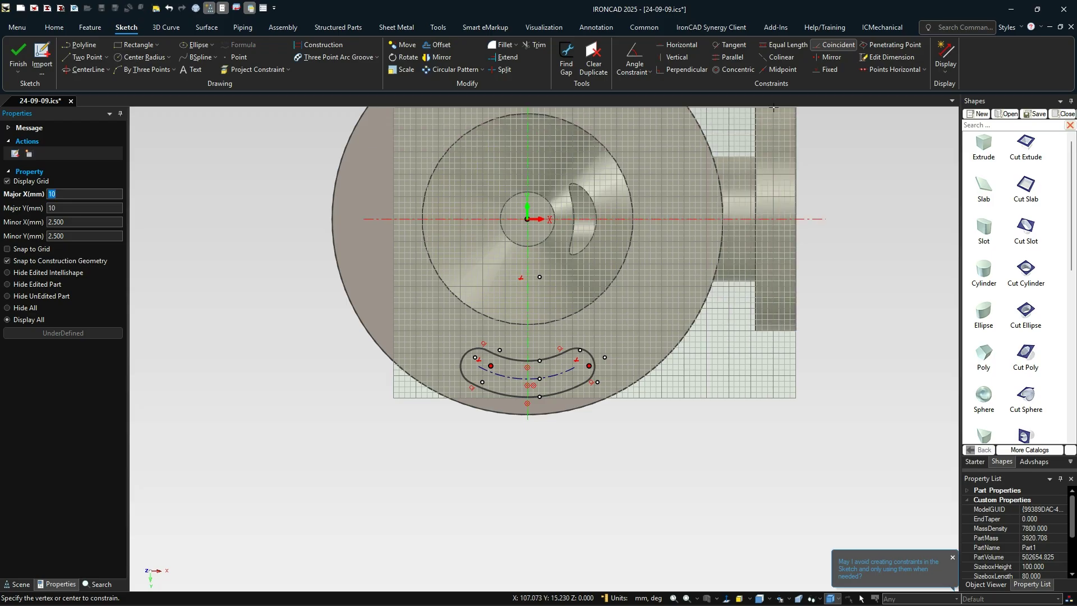
click(830, 44)
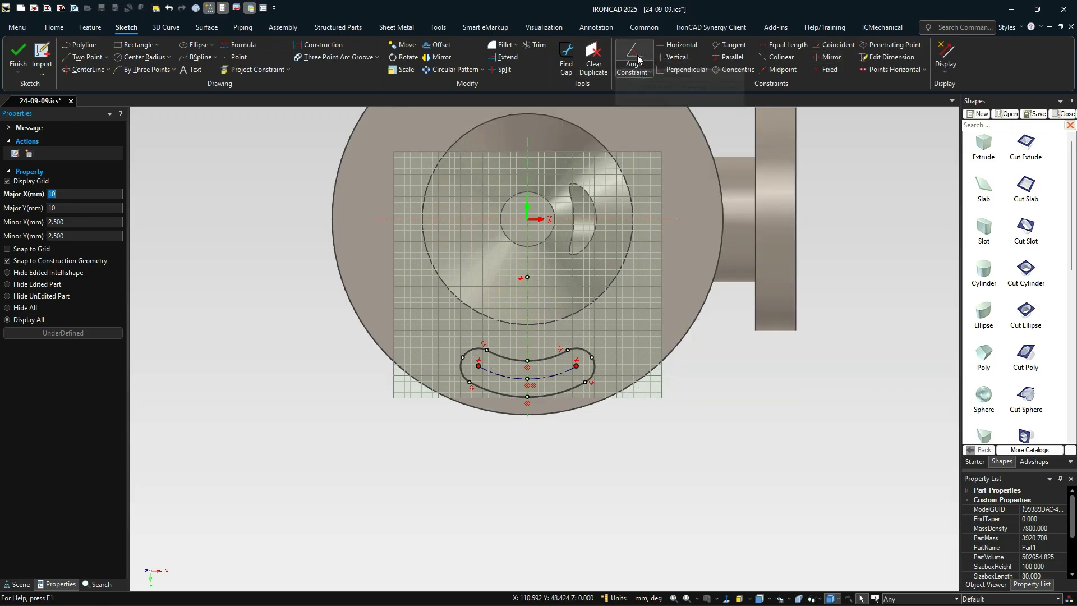
Add a Smart Dimension to the groove's rounded end and set its radius to 8 mm
click(649, 72)
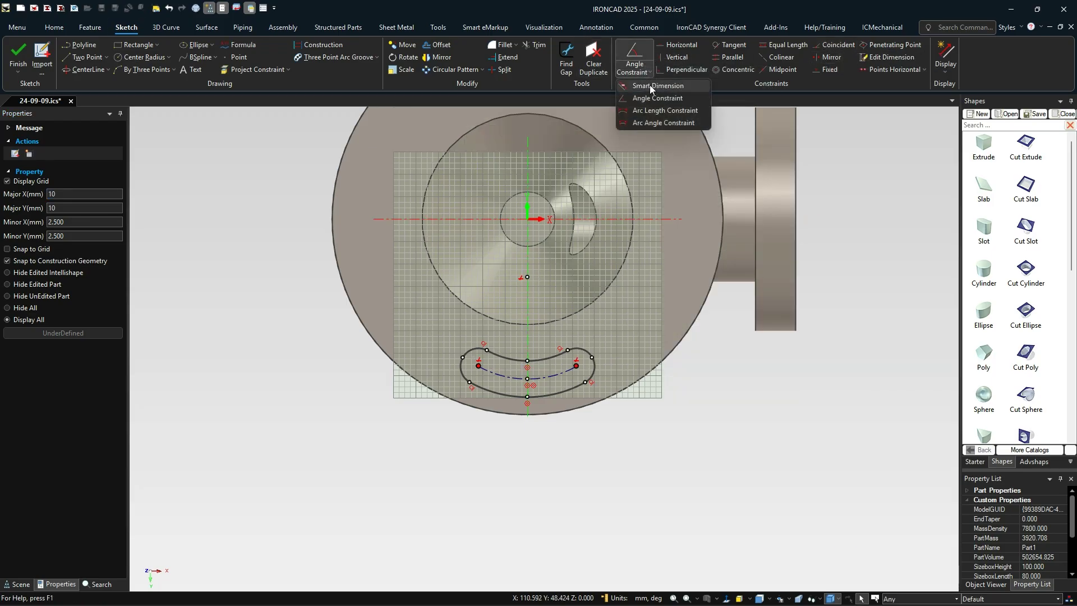
click(650, 87)
click(593, 368)
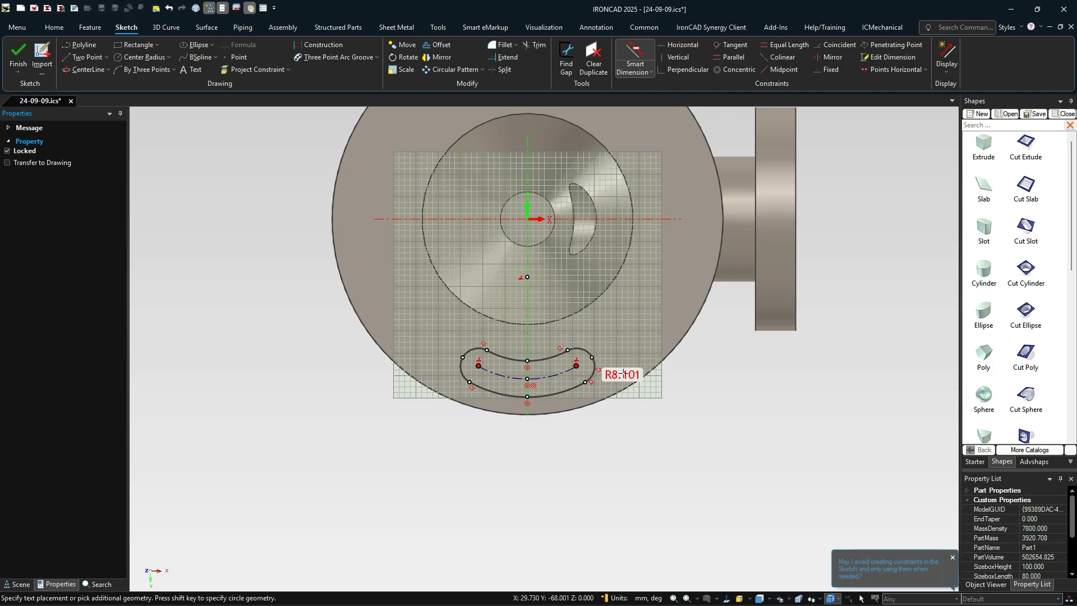
click(628, 371)
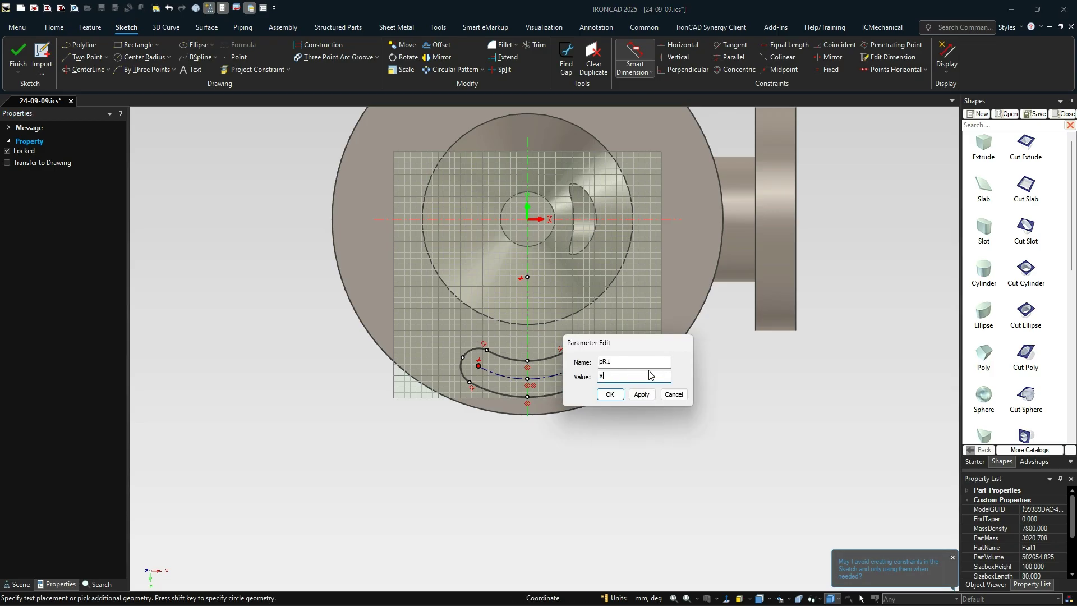
key(Return)
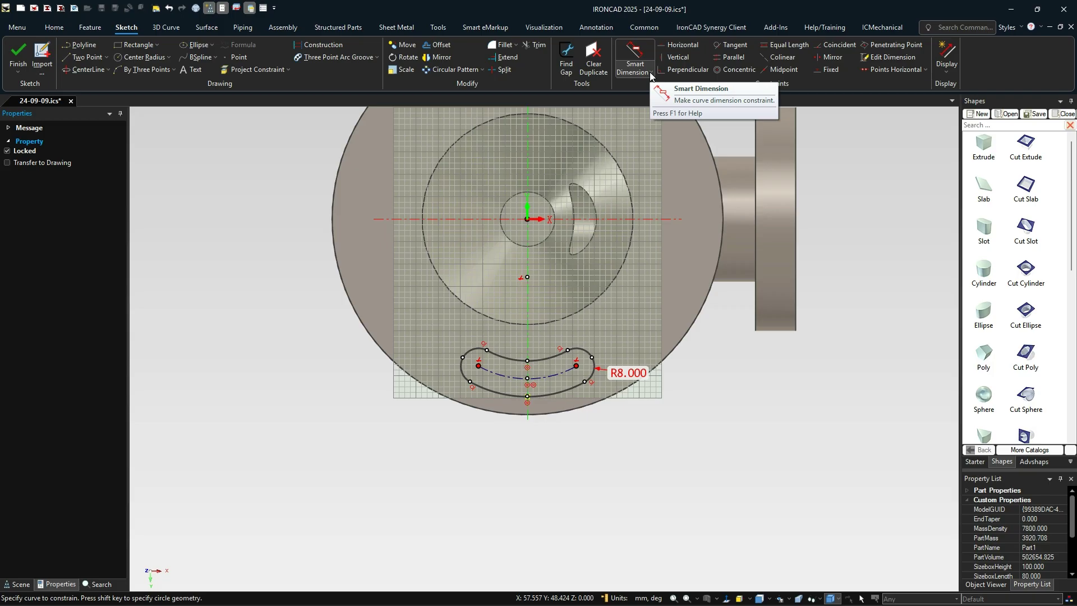
key(F1)
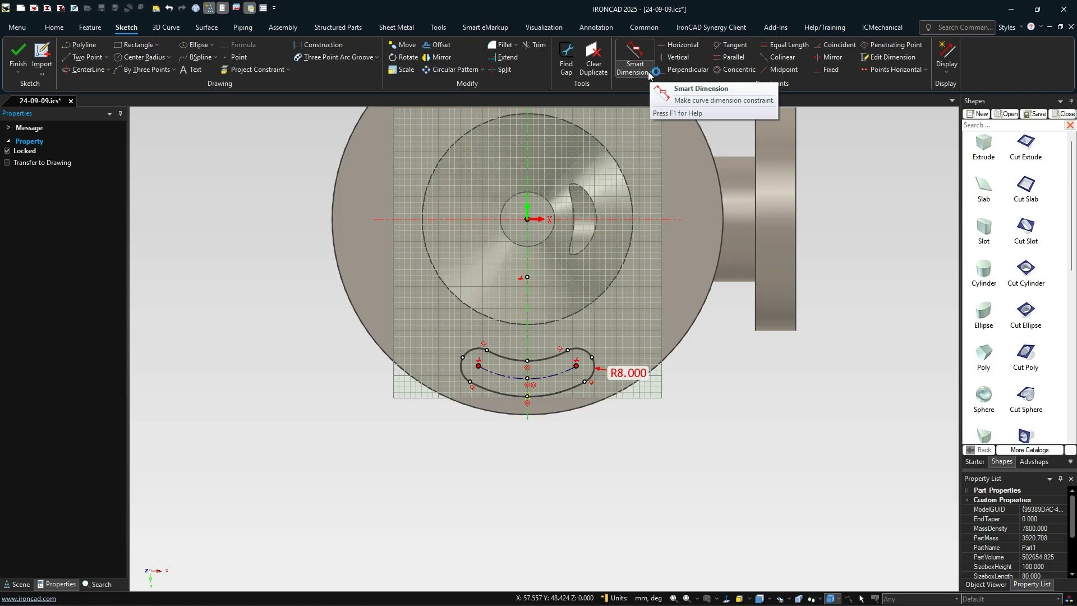
click(650, 72)
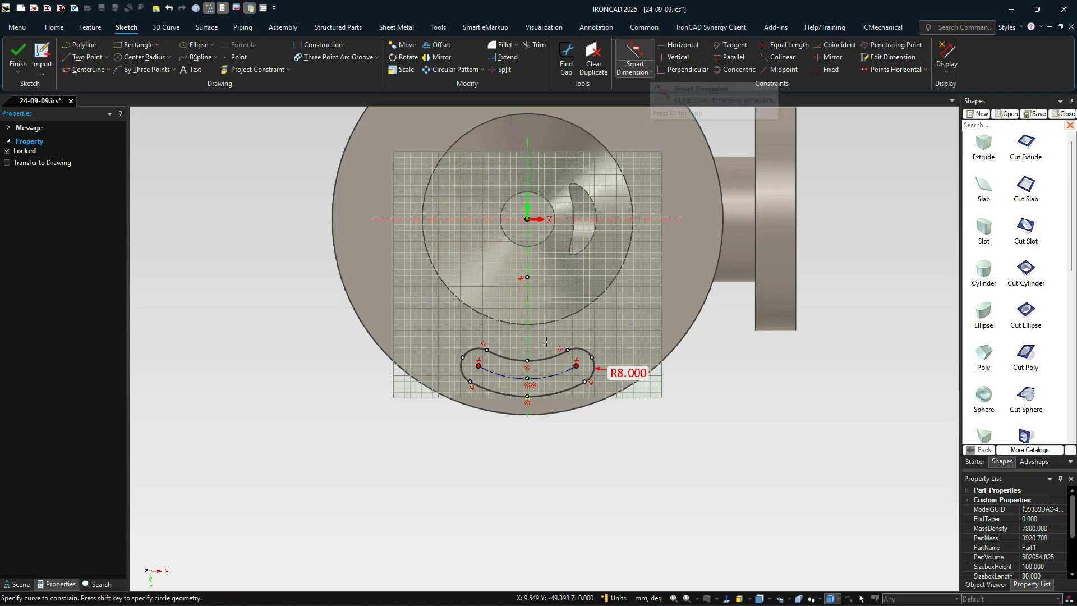
click(547, 376)
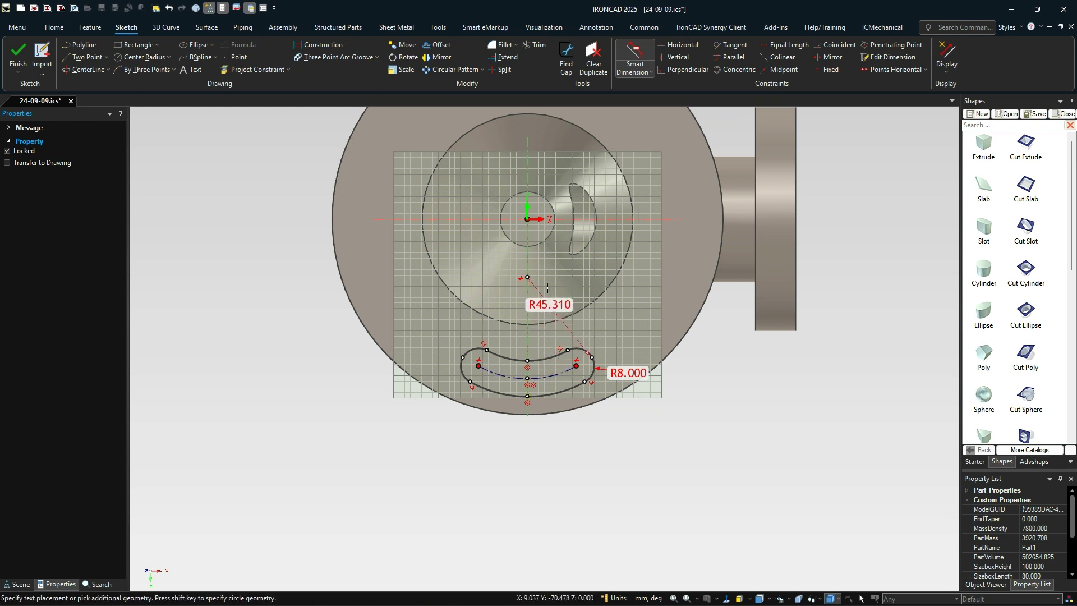
click(560, 315)
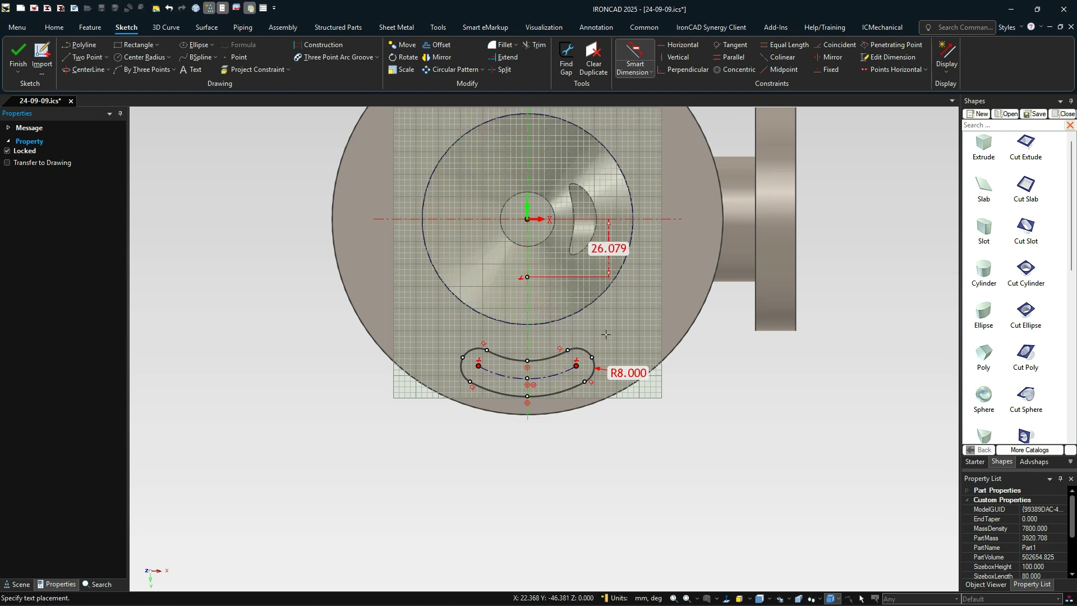
key(Escape)
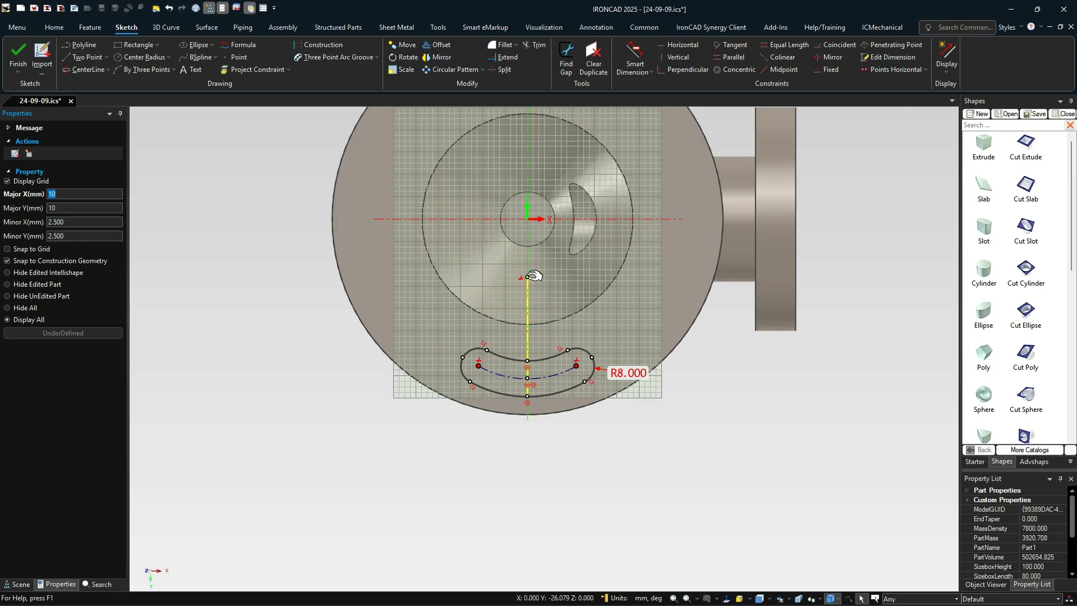
click(636, 54)
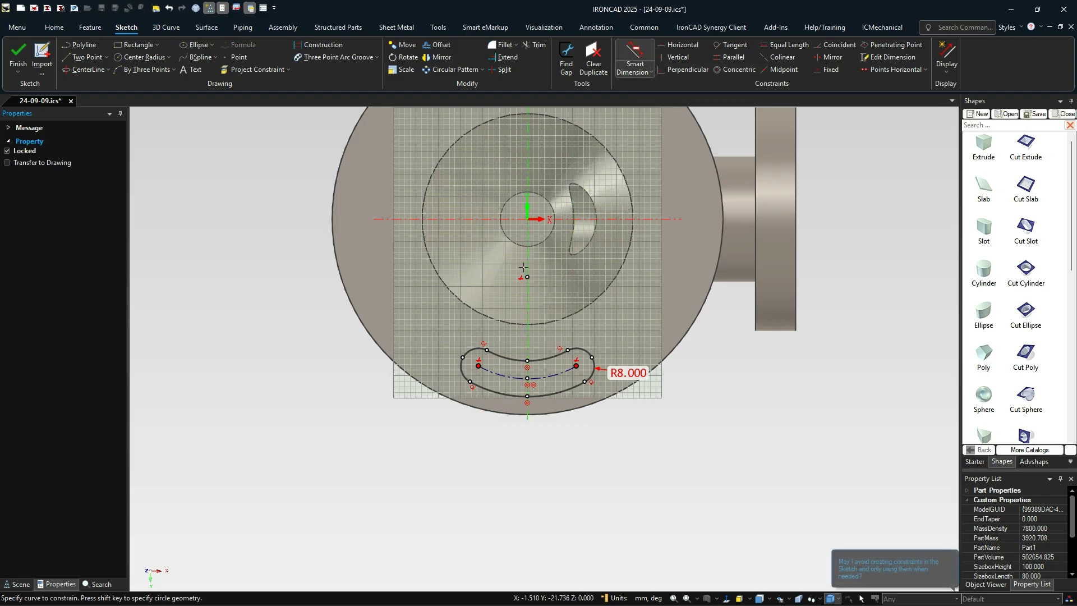
Constrain the groove's arc centre coincident with the sketch origin
click(819, 44)
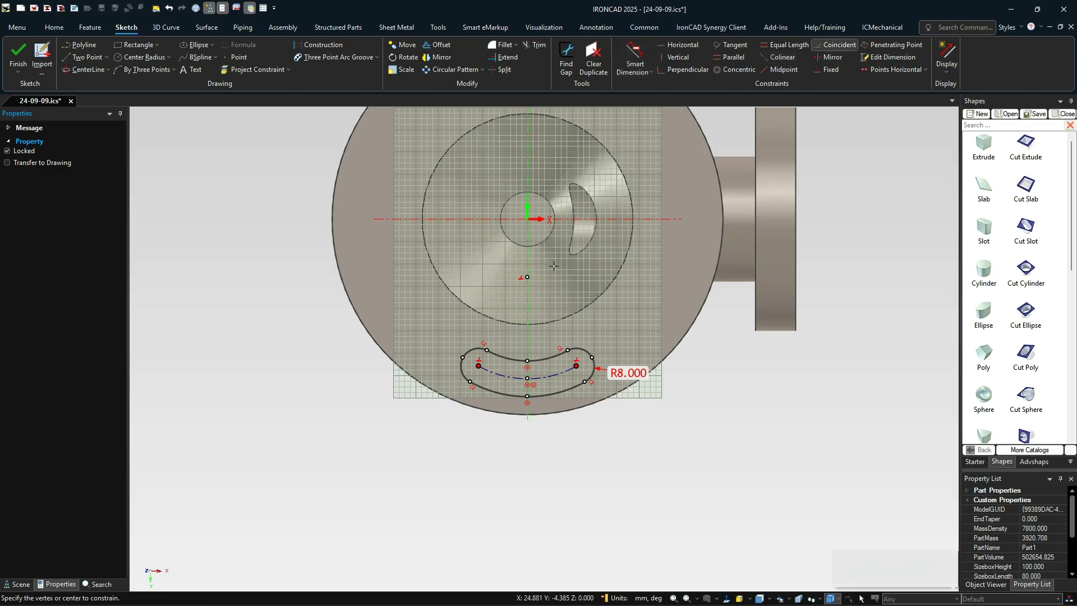
click(527, 220)
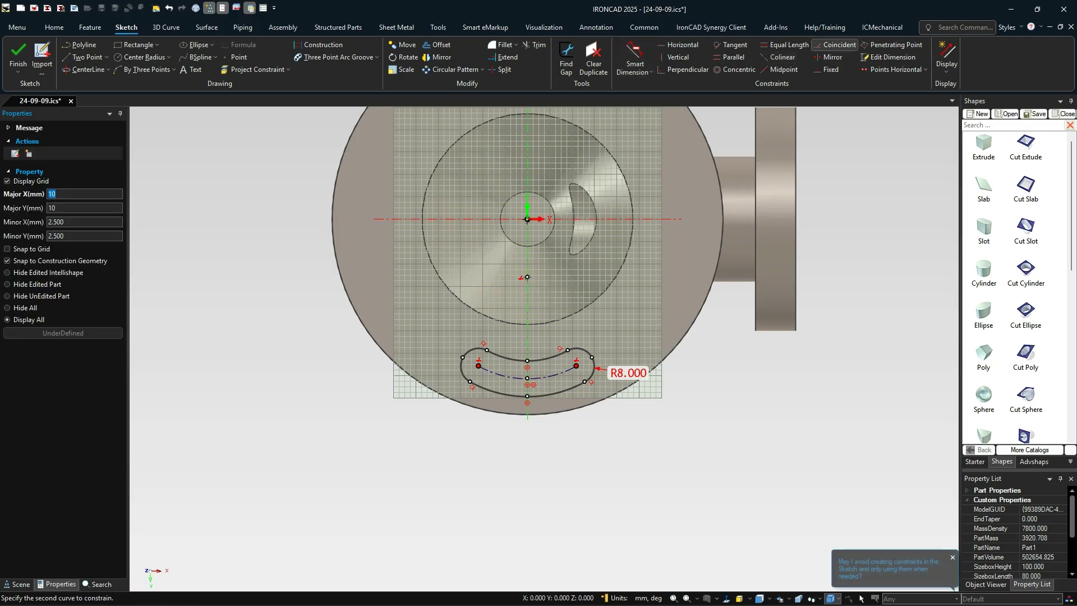
click(527, 277)
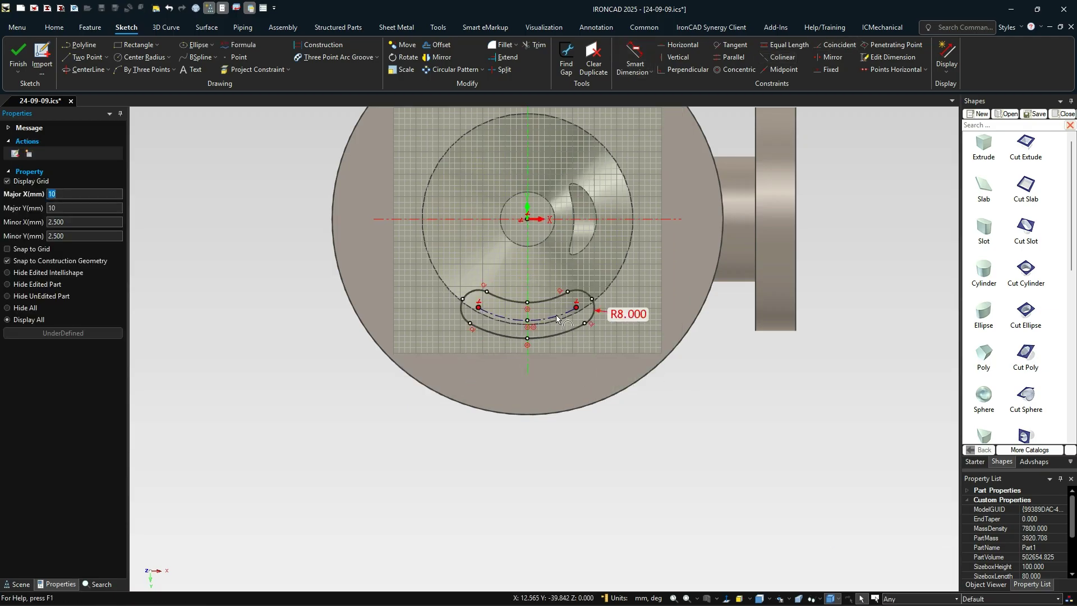
Add a Smart Dimension to the groove's centreline arc and set its radius to 72 mm
click(636, 54)
click(540, 336)
click(548, 274)
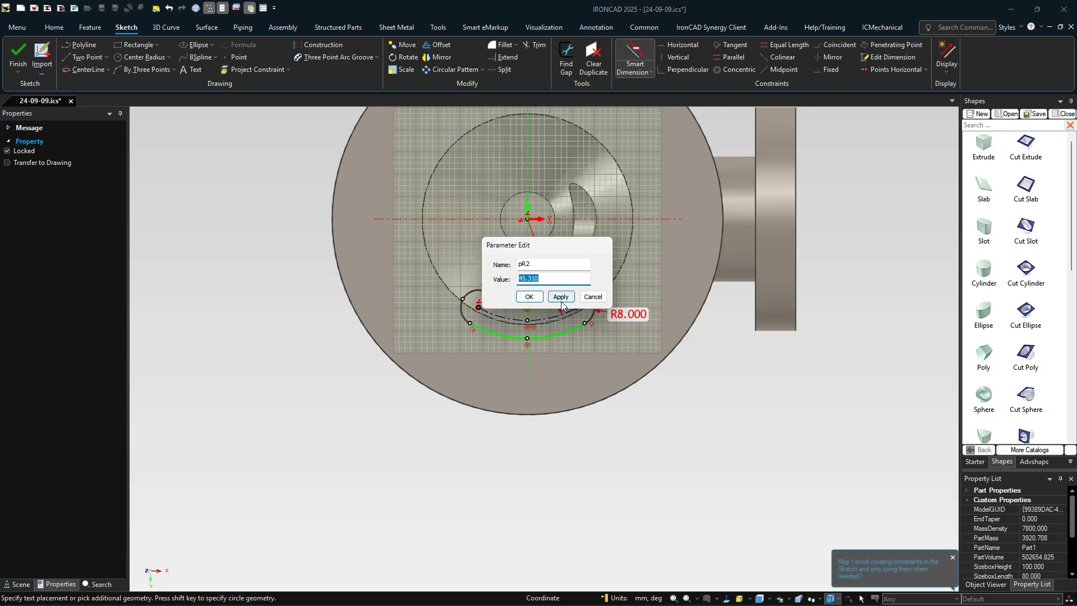
click(561, 297)
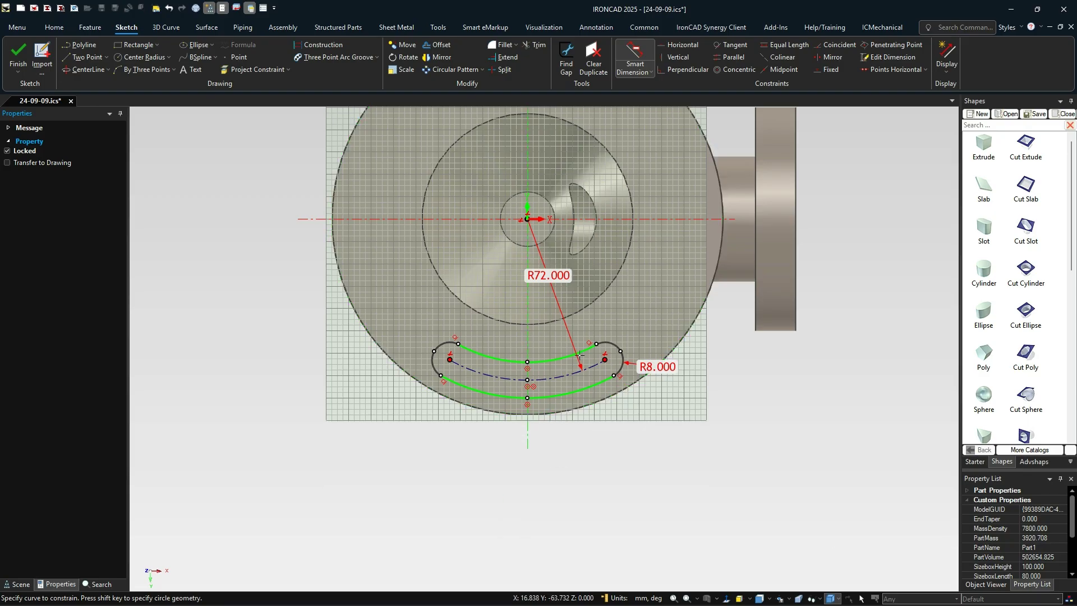
key(Escape)
Add an Arc Angle Constraint of 22 degrees to the groove's centreline arc
click(501, 377)
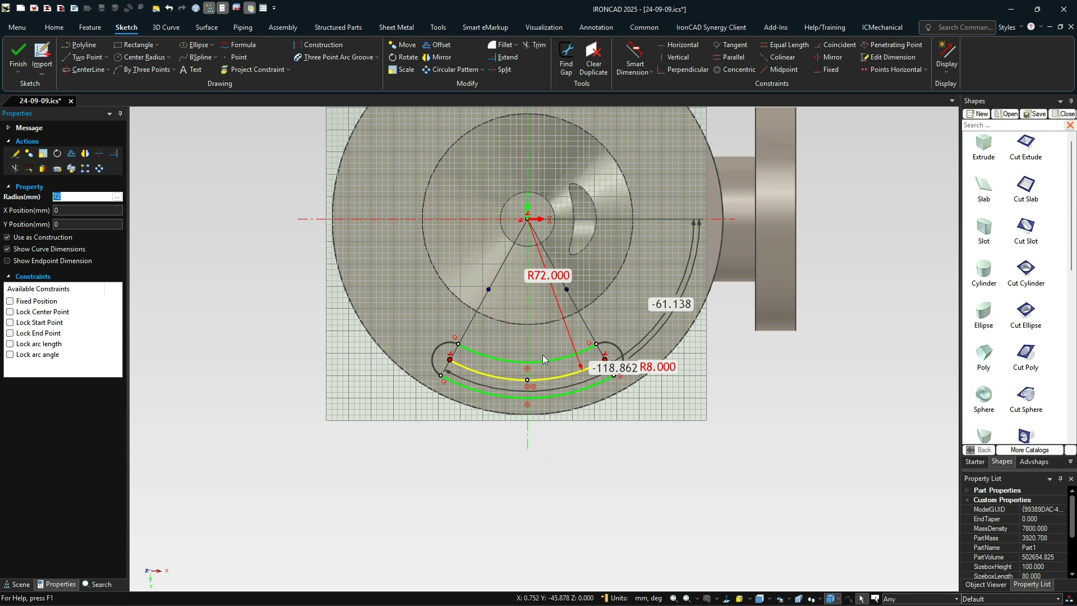
click(666, 491)
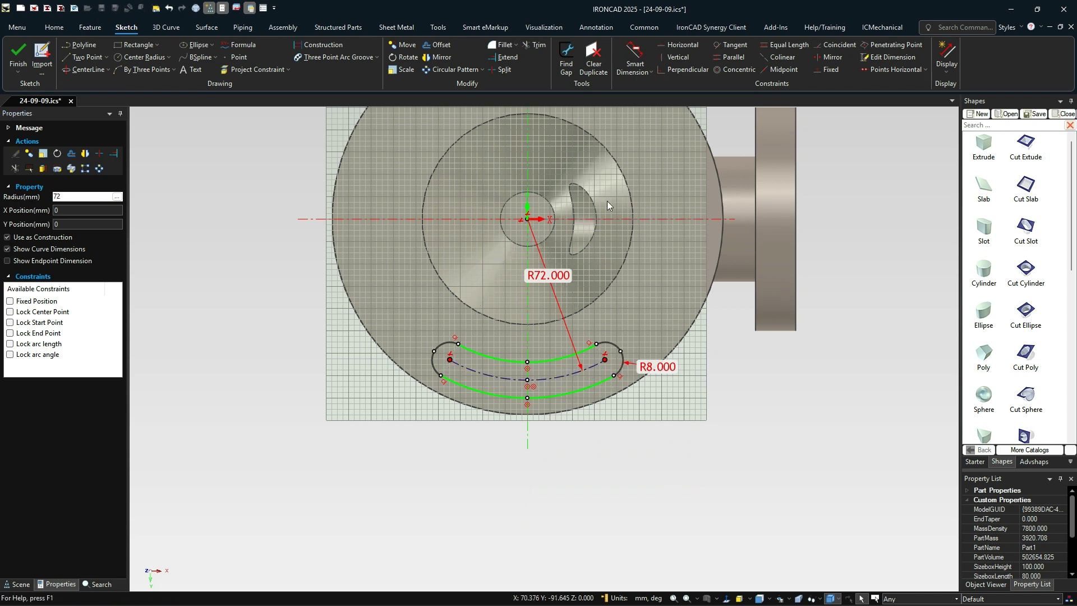
click(650, 71)
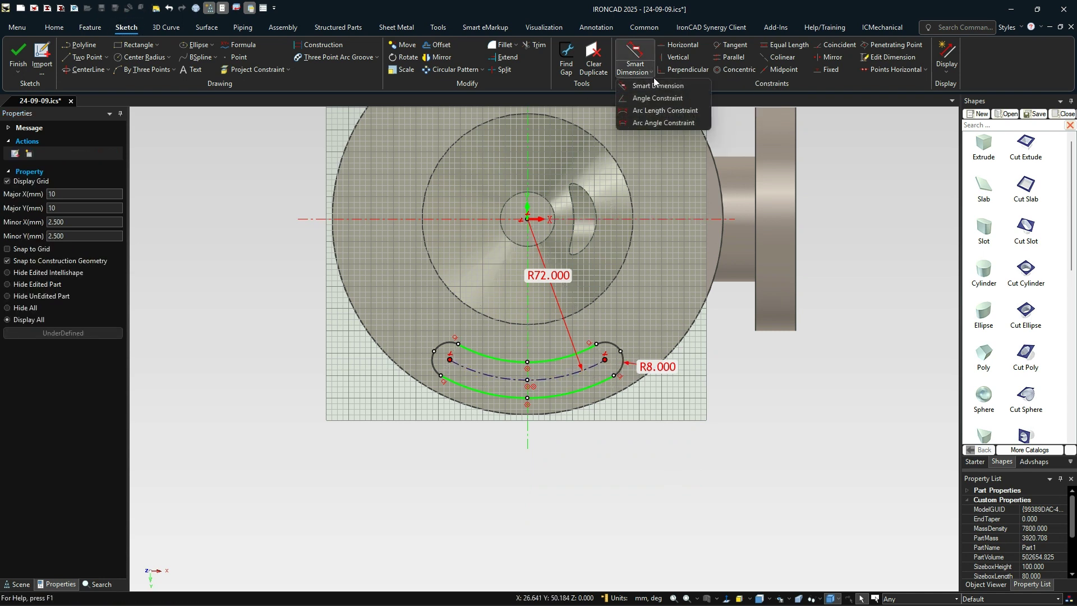
click(651, 122)
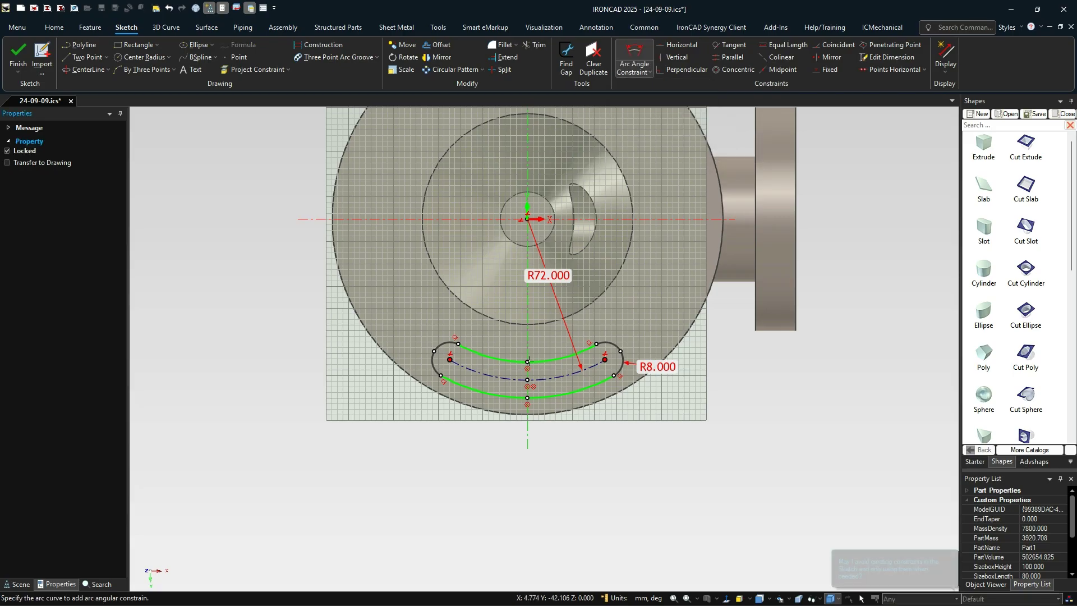
click(544, 379)
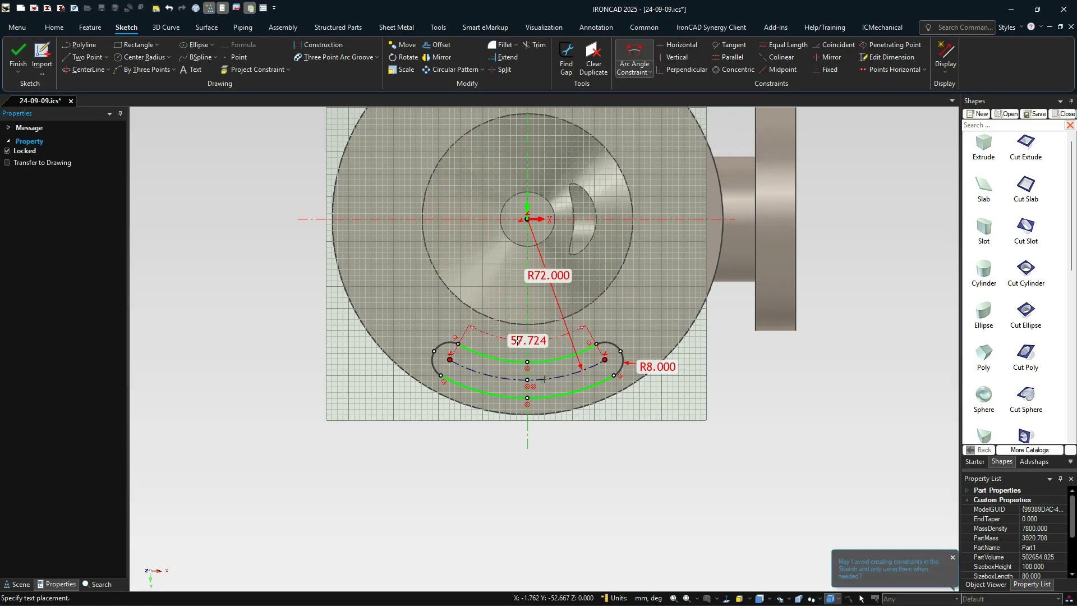
click(521, 343)
text(22)
key(Return)
key(Escape)
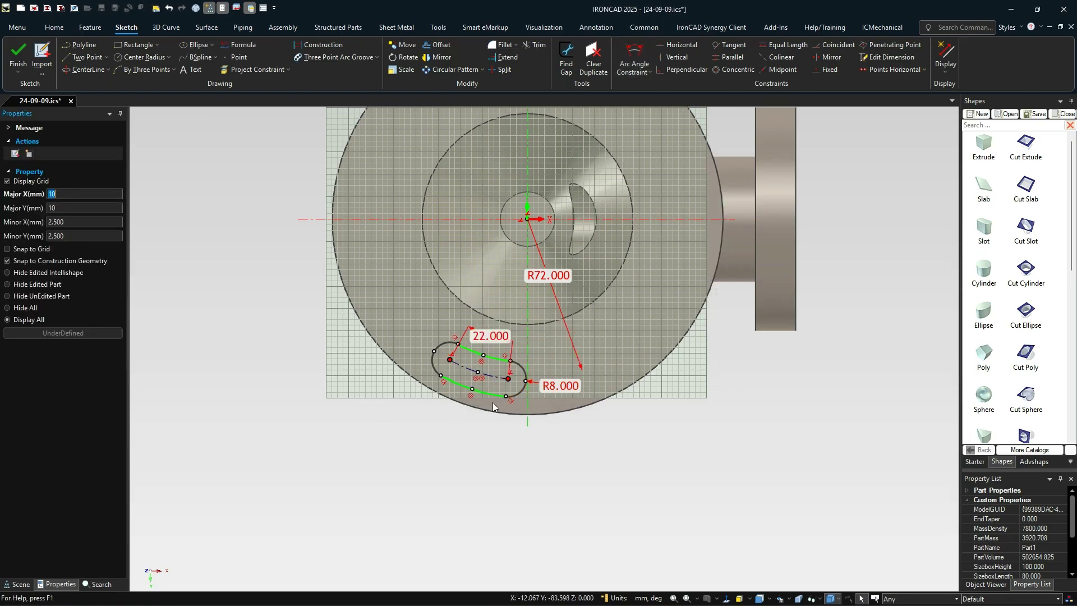
Rotate all the groove's arcs about the sketch origin by 17.852 degrees to centre the groove on the vertical axis
scroll(500, 365, up, 2)
scroll(535, 325, down, 3)
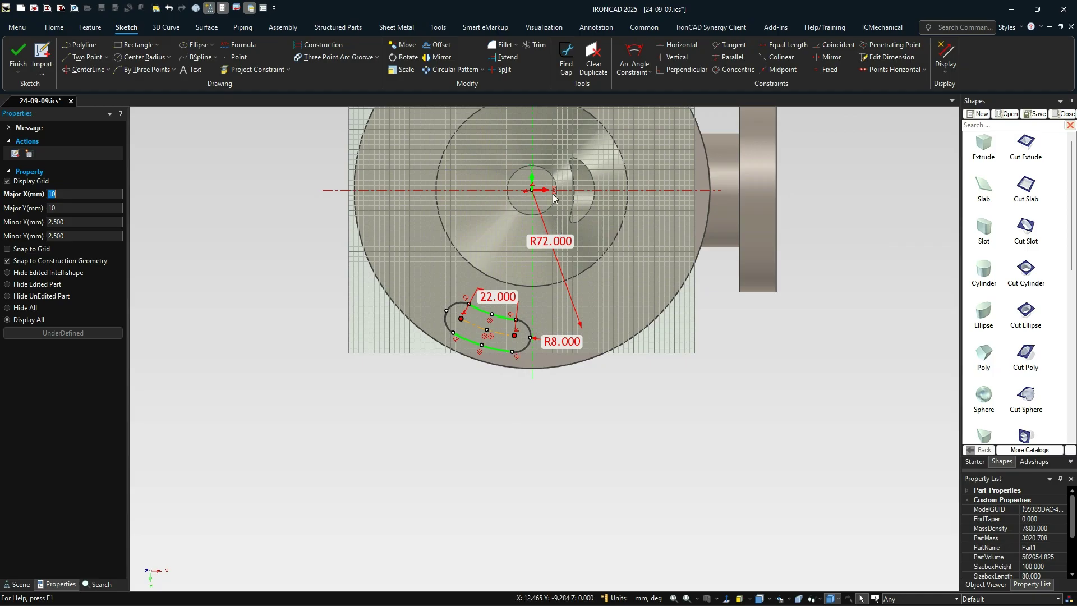
click(407, 58)
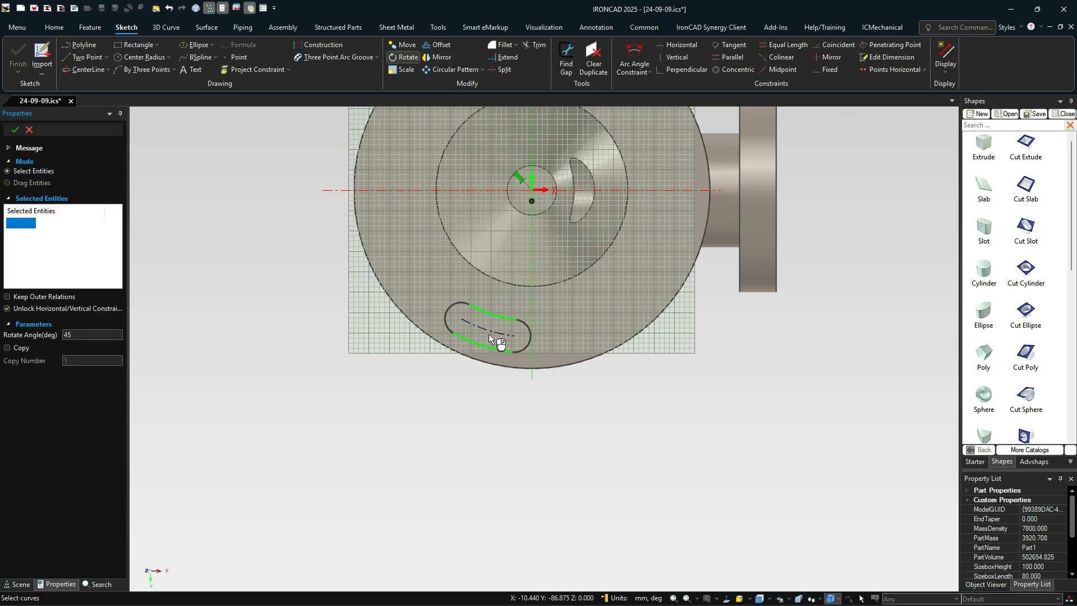
scroll(488, 330, up, 1)
drag(411, 270, 593, 401)
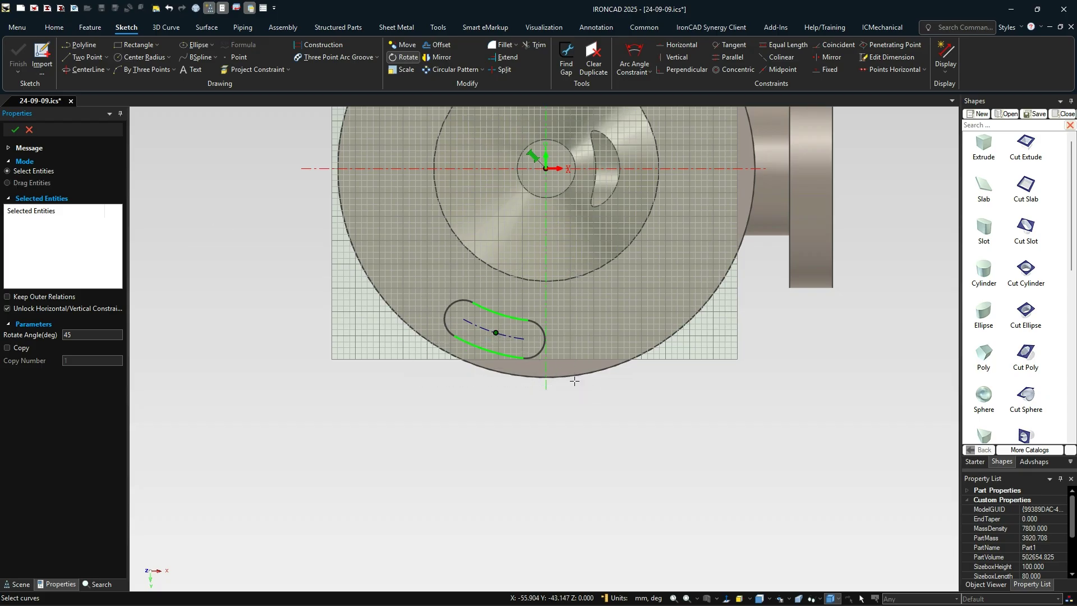
right_click(510, 405)
scroll(485, 331, up, 1)
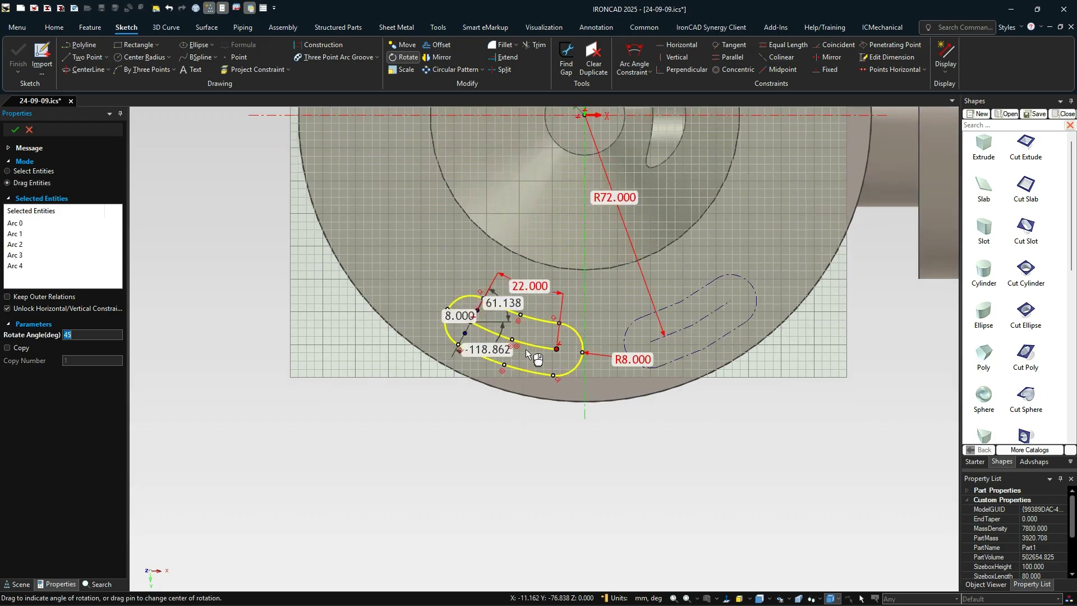
drag(512, 338, 585, 325)
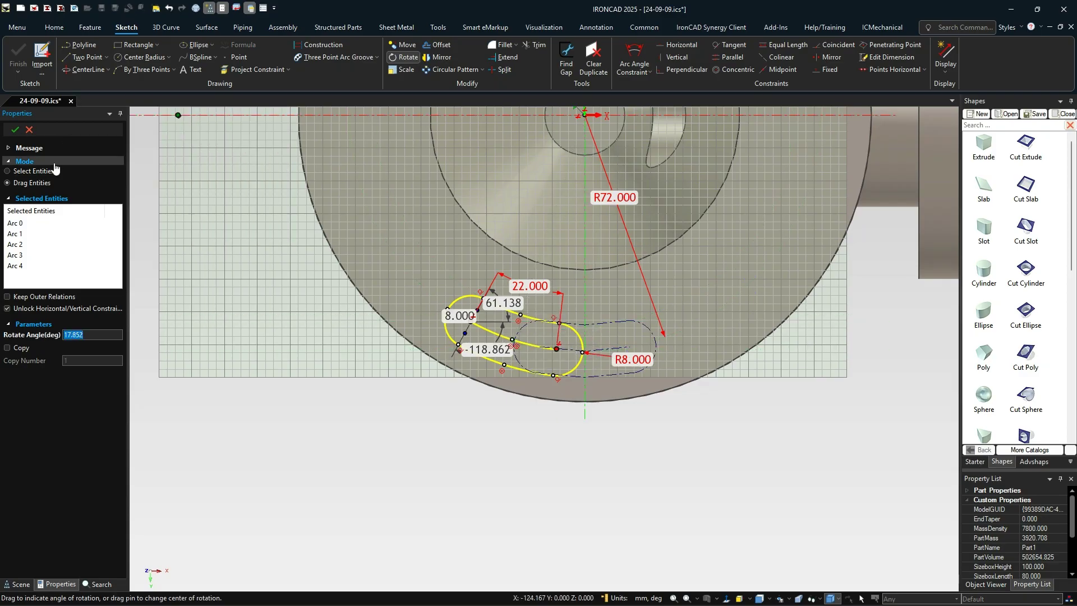
click(14, 130)
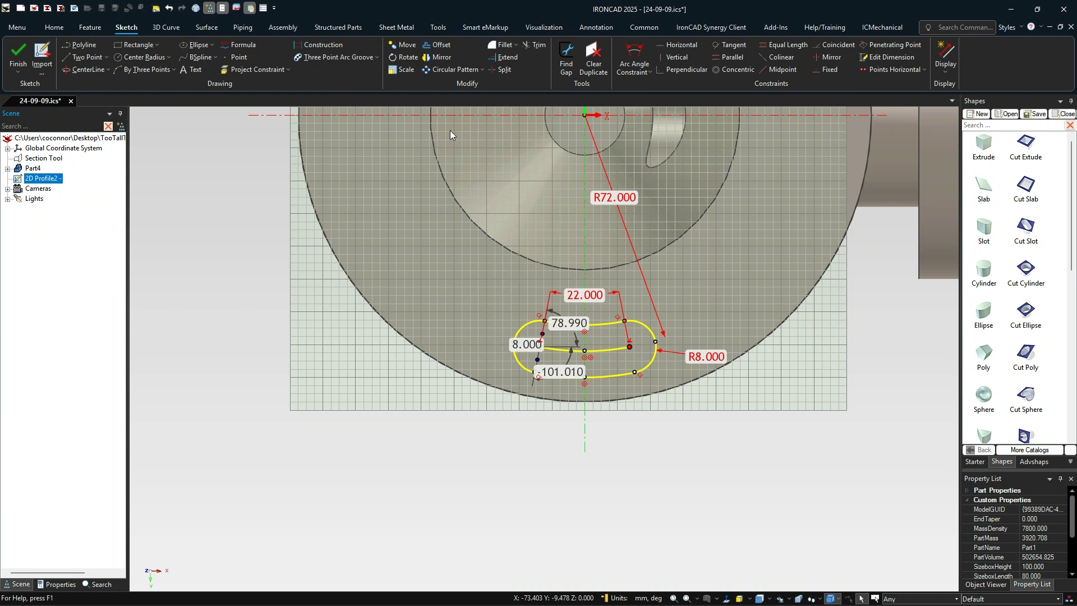
Rotate the groove's five arcs 45 degrees about the sketch origin, moving them without making a copy
click(407, 56)
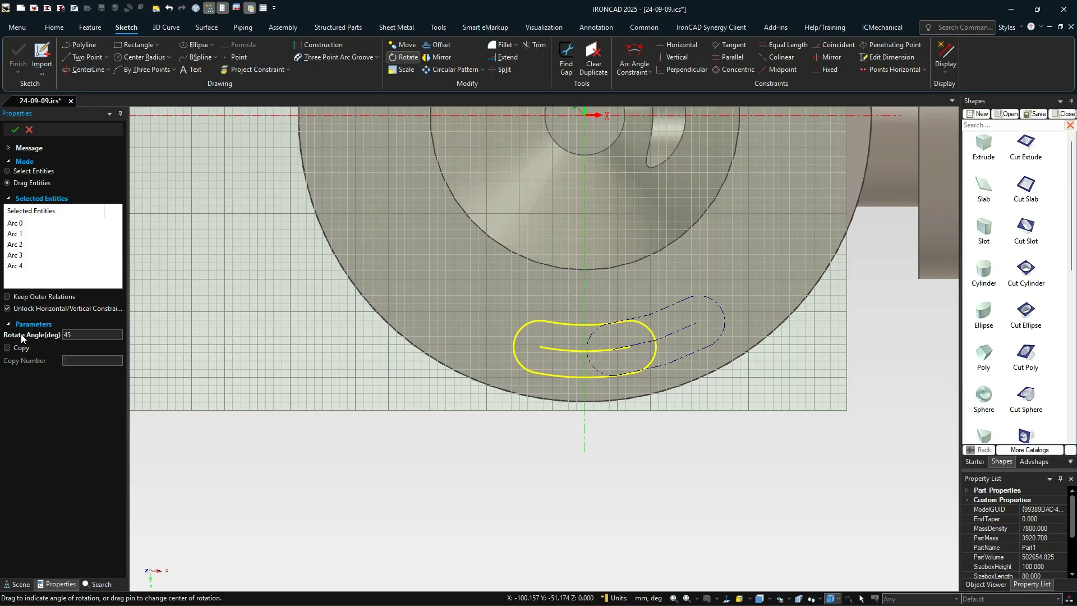
key(Return)
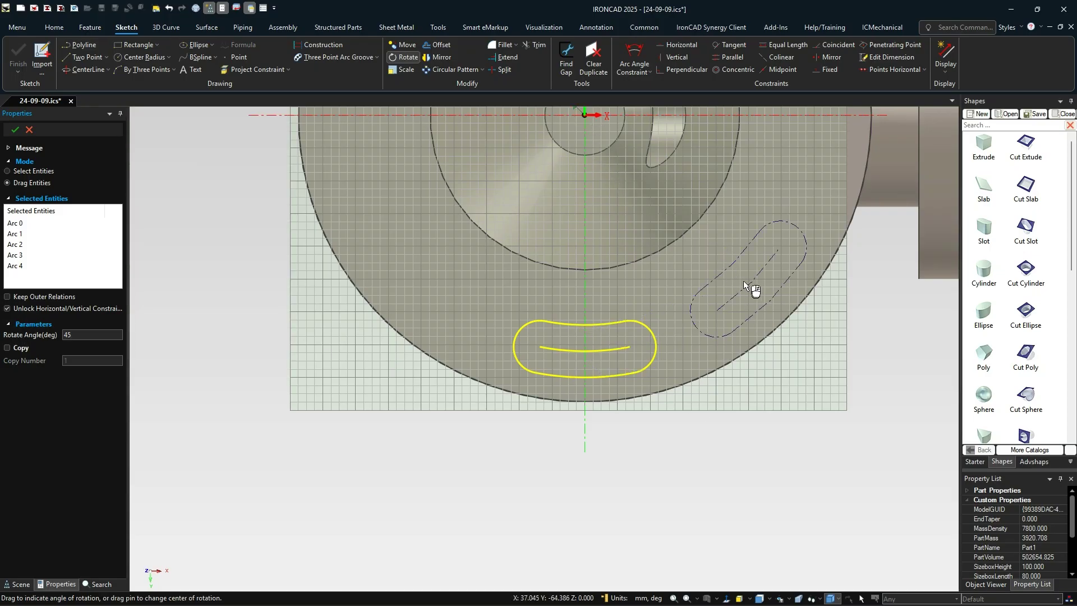
click(16, 130)
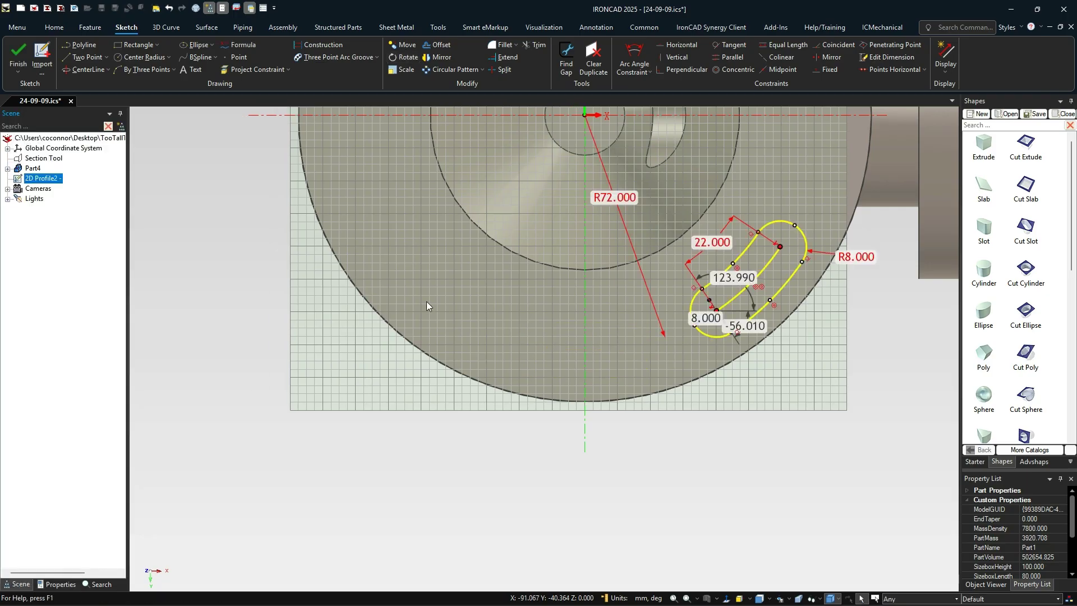
Create a circular pattern of 4 equally spaced grooves over 360 degrees about the sketch origin
scroll(710, 320, down, 3)
scroll(733, 304, up, 1)
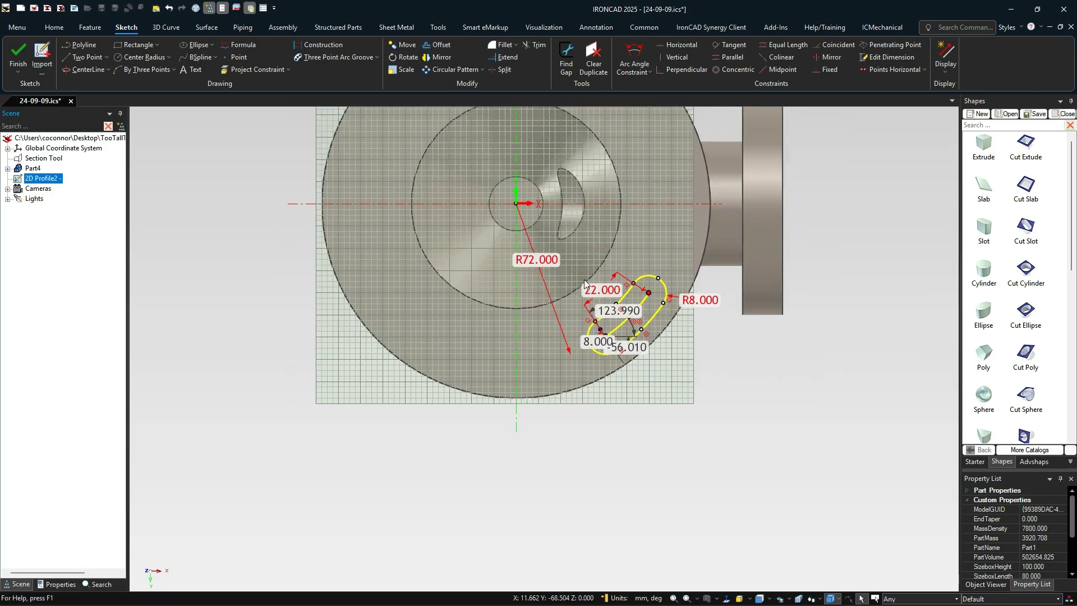
click(447, 69)
click(516, 204)
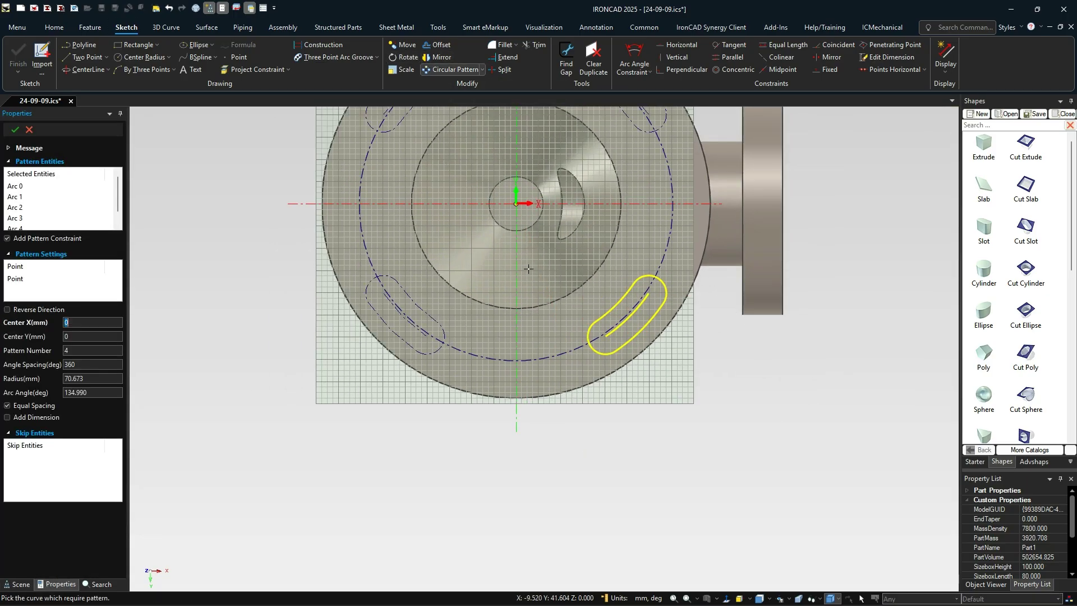
click(14, 129)
Finish the sketch and extrude the four grooves 18 mm through the base plate with Remove Material
click(9, 61)
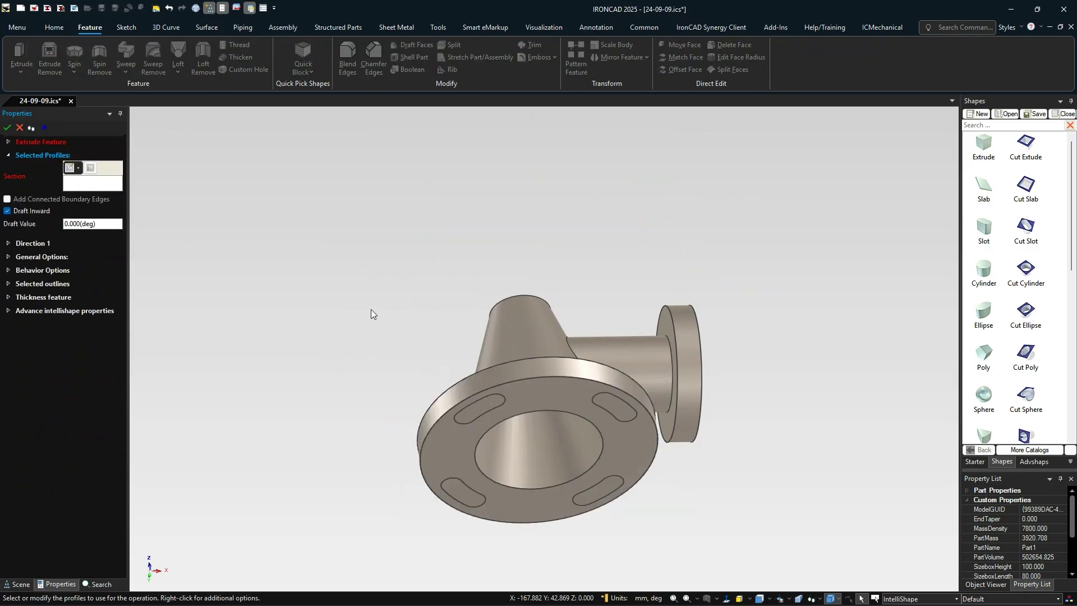
click(8, 408)
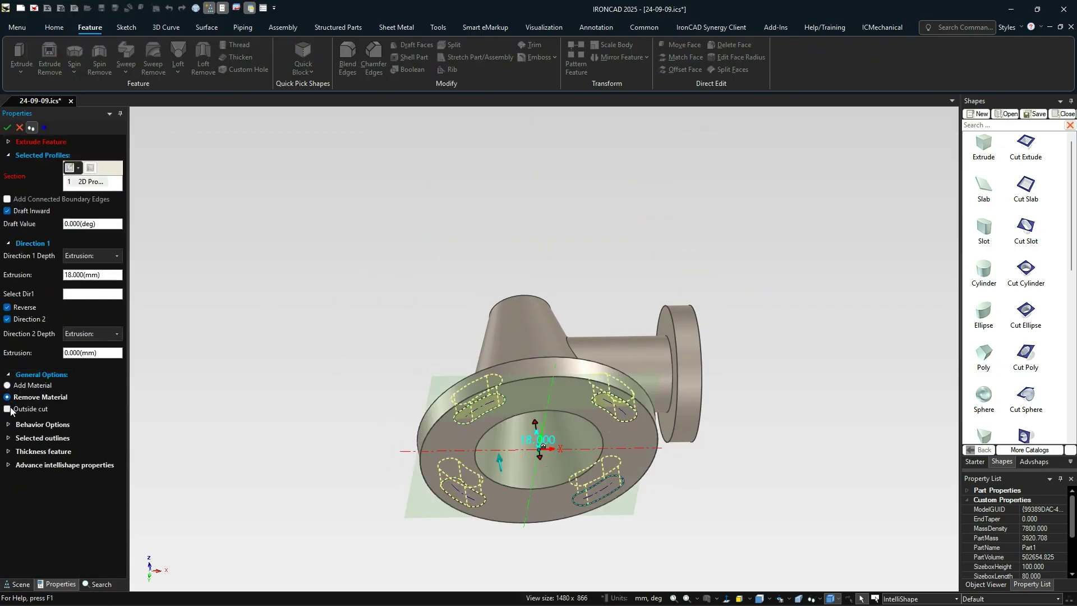
middle_drag(613, 248, 583, 345)
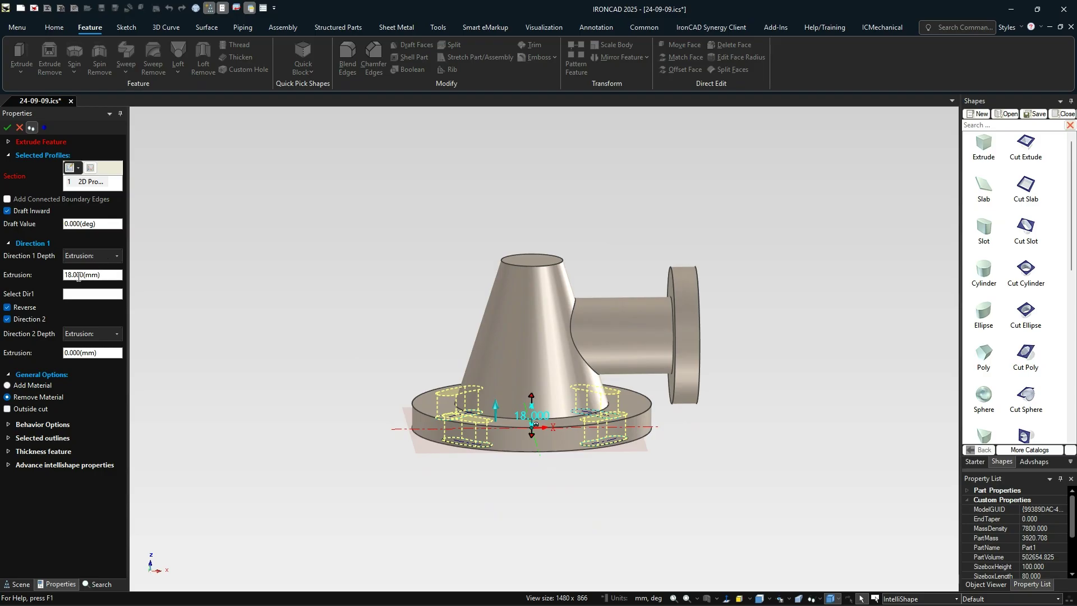
click(7, 128)
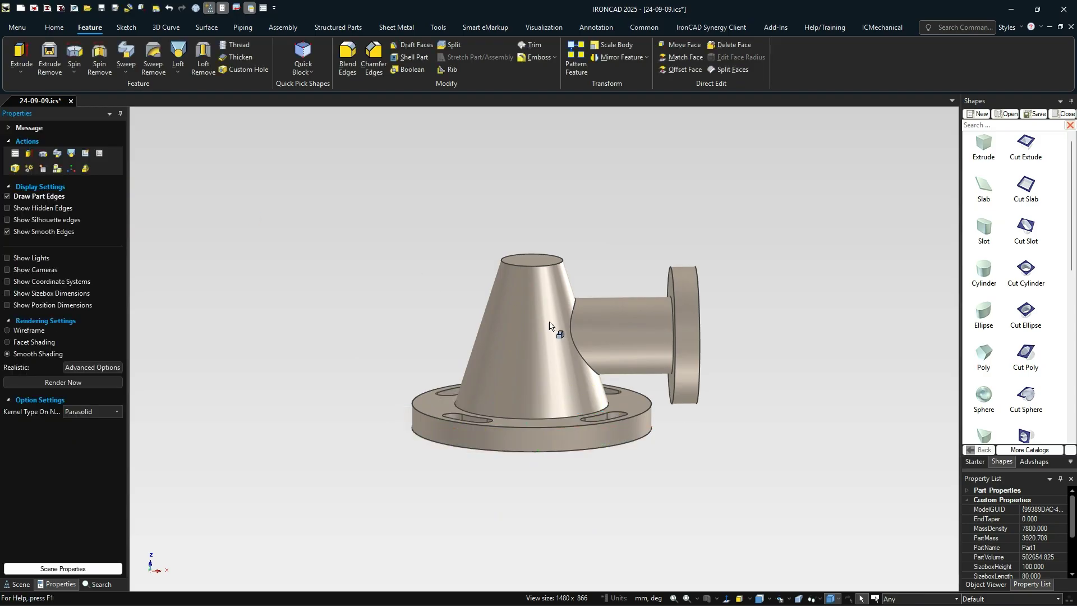
Place a Cut Cylinder at the centre of the pipe flange's outer face and set its diameter to 12 mm
middle_drag(587, 399, 425, 386)
scroll(694, 387, up, 5)
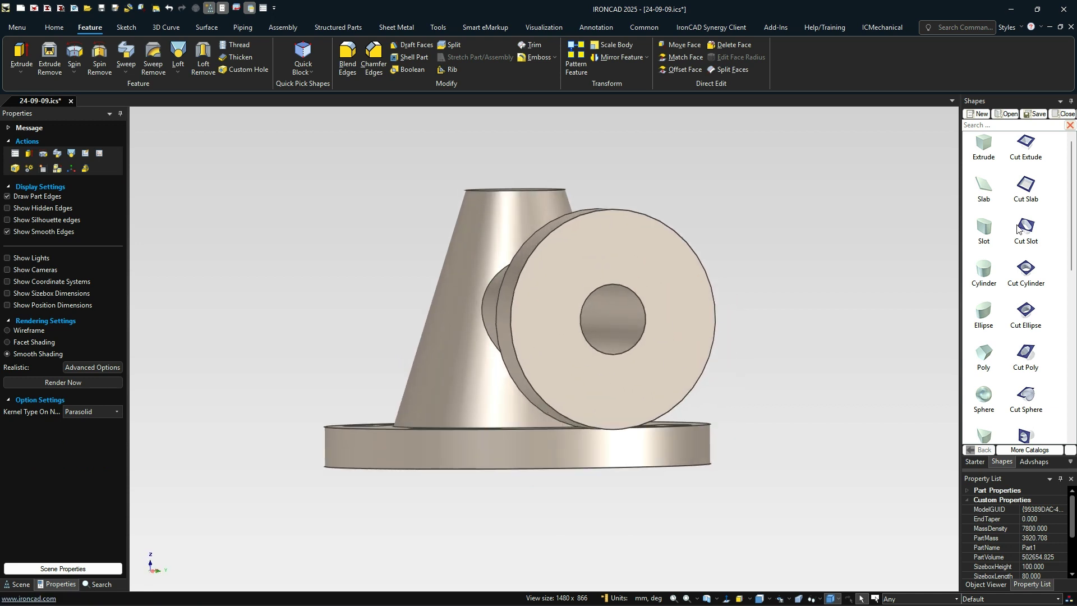
drag(1029, 270, 614, 320)
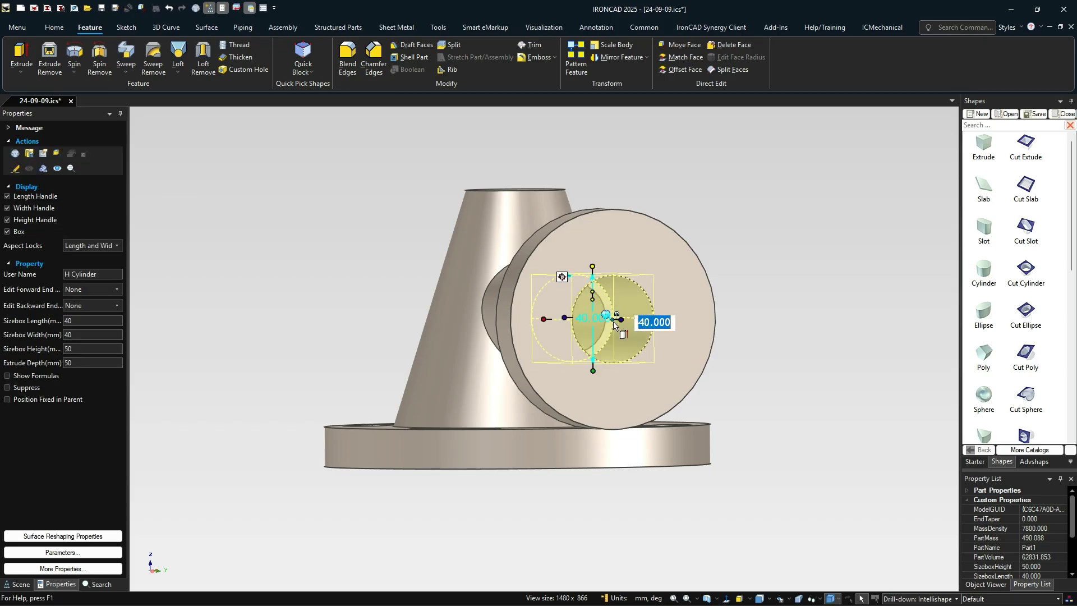
text(12)
key(Return)
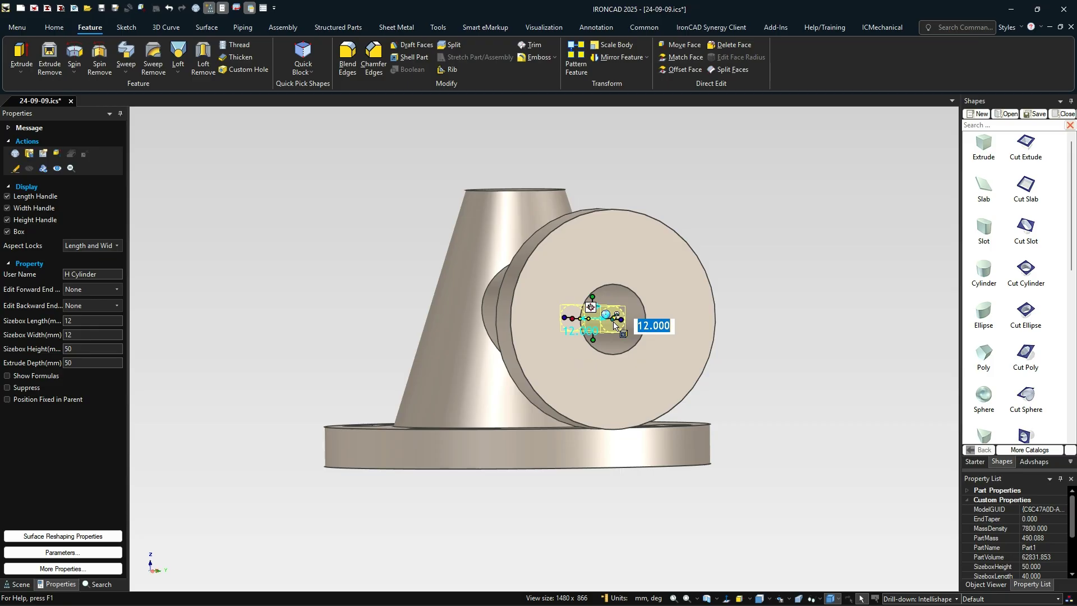
Move the cut cylinder 40 mm sideways from the flange centre with the TriBall
key(F10)
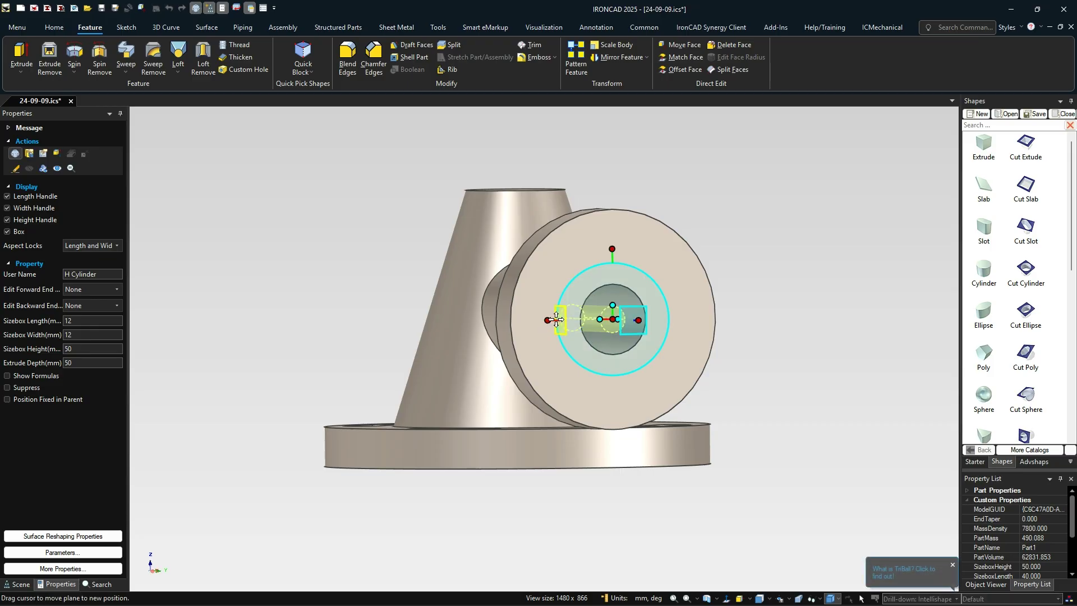
drag(552, 320, 546, 320)
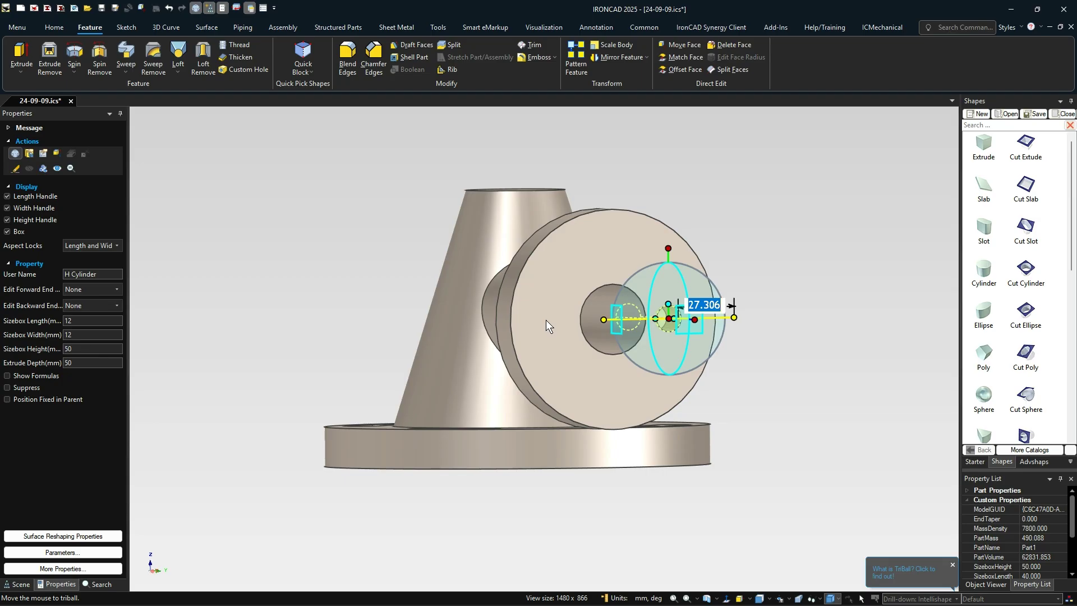
text(74)
key(BackSpace)
key(BackSpace)
text(40)
key(Return)
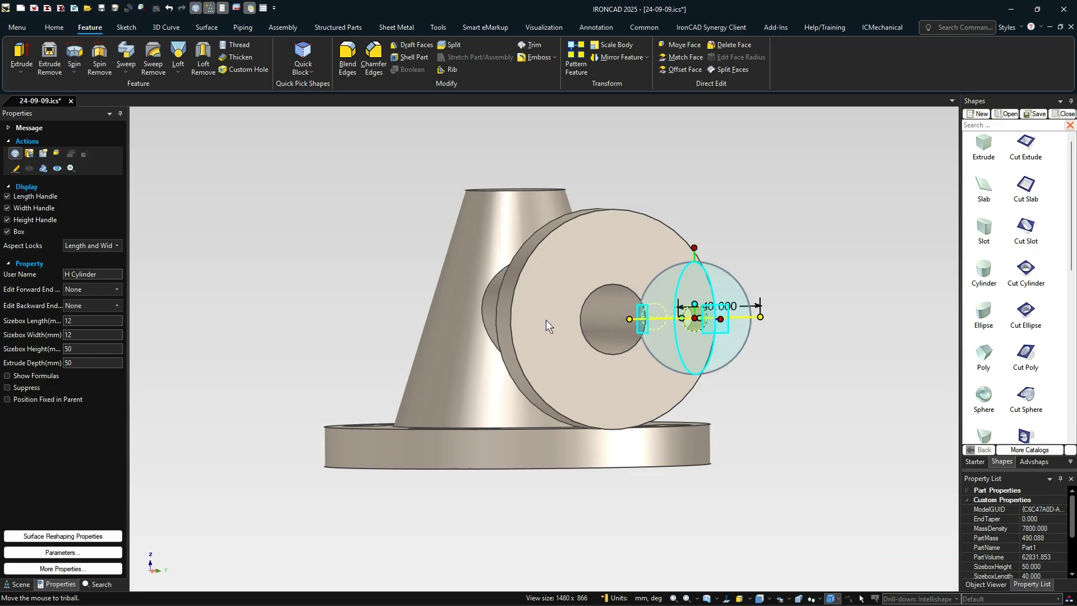
Recentre the TriBall on the flange and create three linked copies of the hole at 90 degree spacing
drag(696, 318, 642, 331)
middle_drag(688, 392, 712, 416)
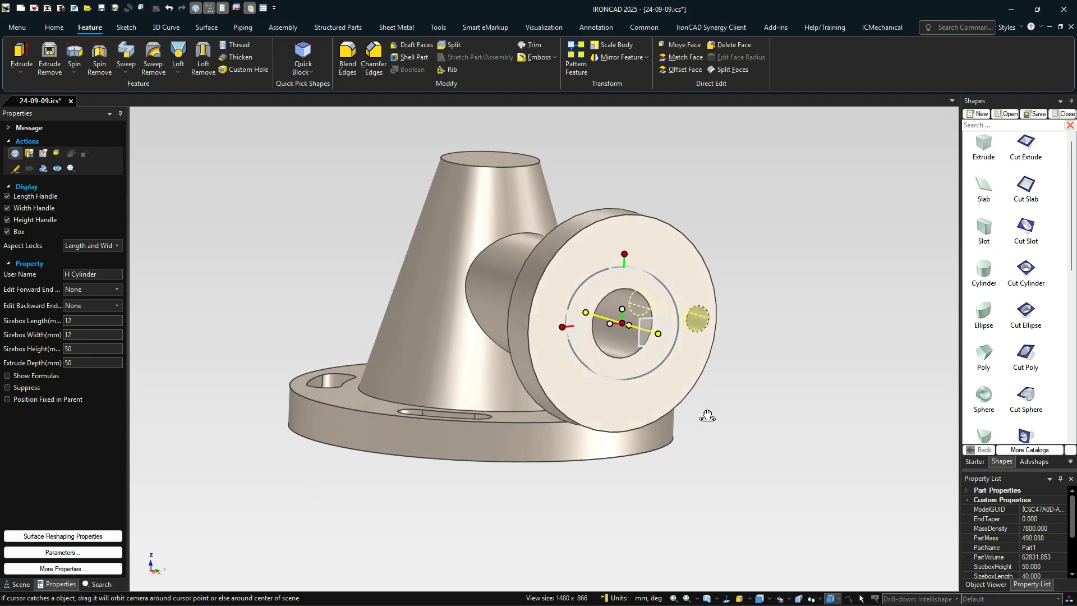
drag(625, 382, 616, 361)
right_drag(615, 361, 616, 359)
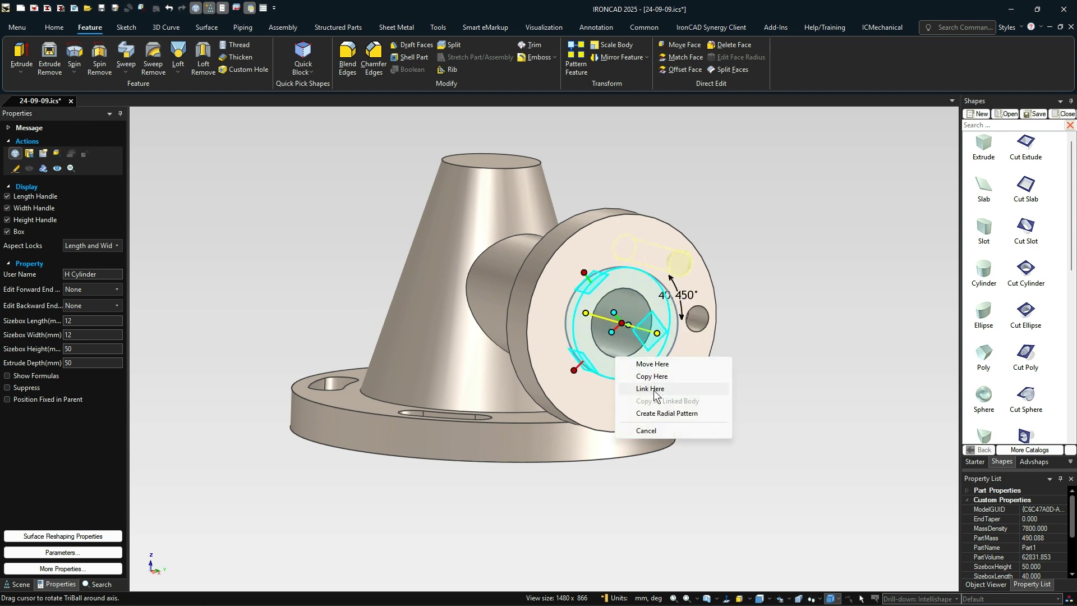
click(654, 389)
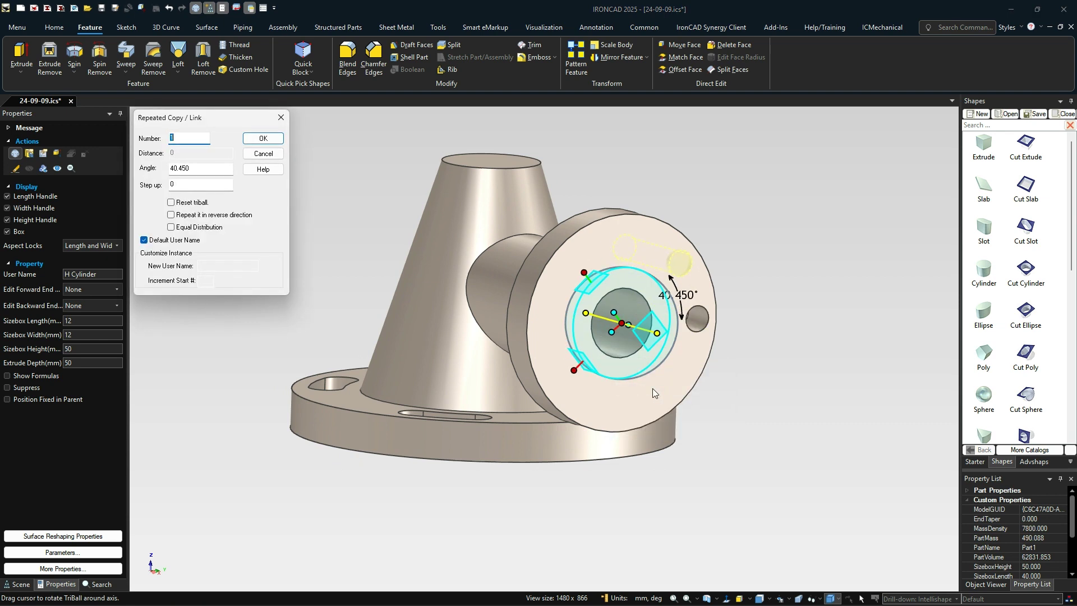
key(Tab)
text(90)
key(Return)
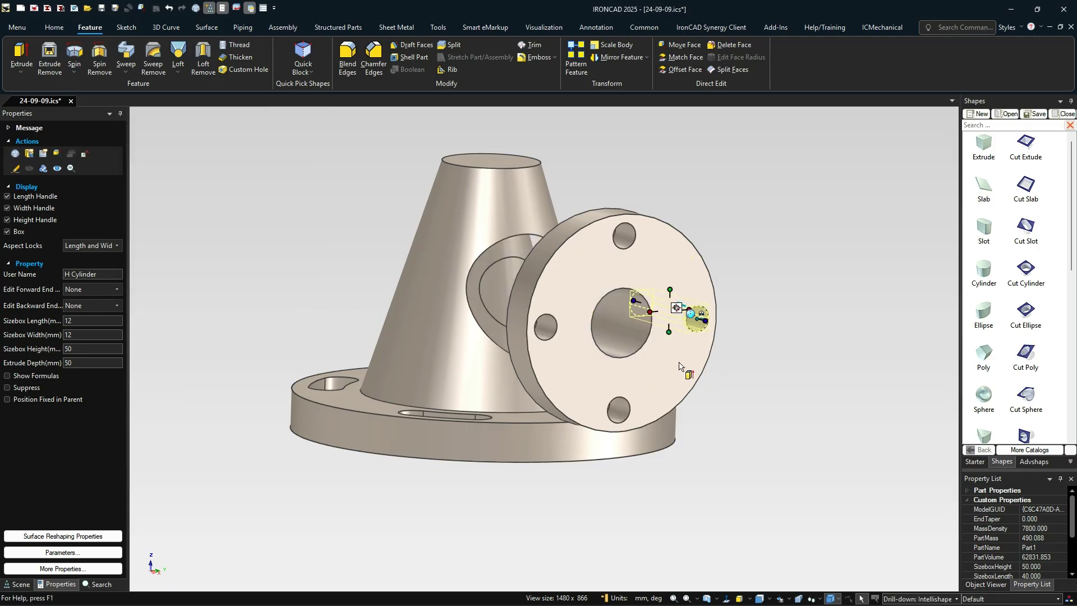
Shorten the flange hole cut to 18 mm depth by snapping its inner end to the flange's back edge
click(747, 324)
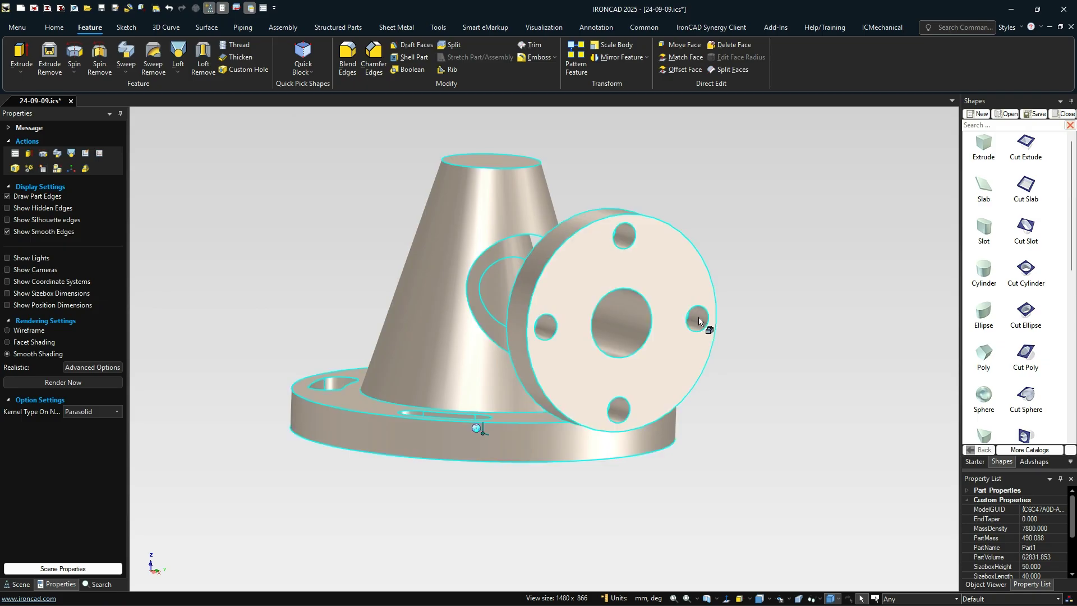
click(699, 317)
click(698, 318)
drag(640, 307, 676, 308)
drag(549, 236, 542, 232)
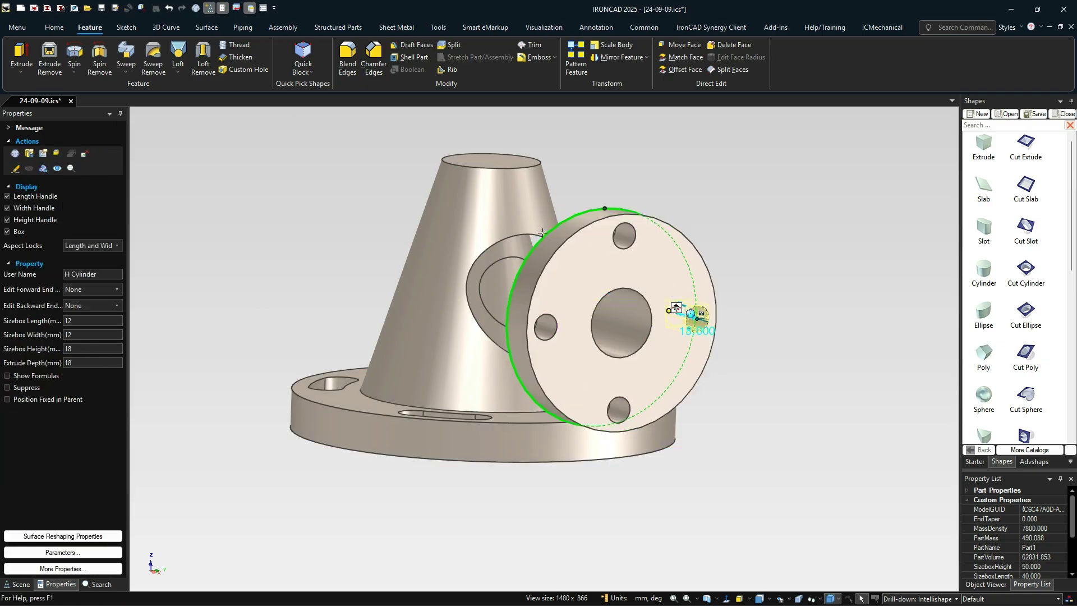
click(742, 235)
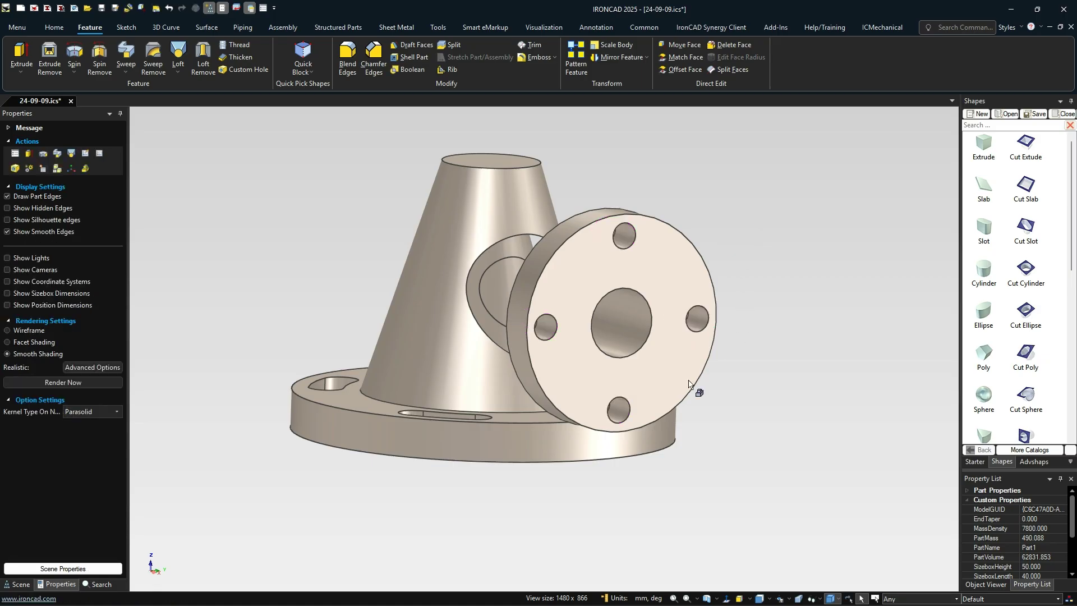
middle_drag(533, 415, 574, 426)
click(466, 396)
right_click(401, 324)
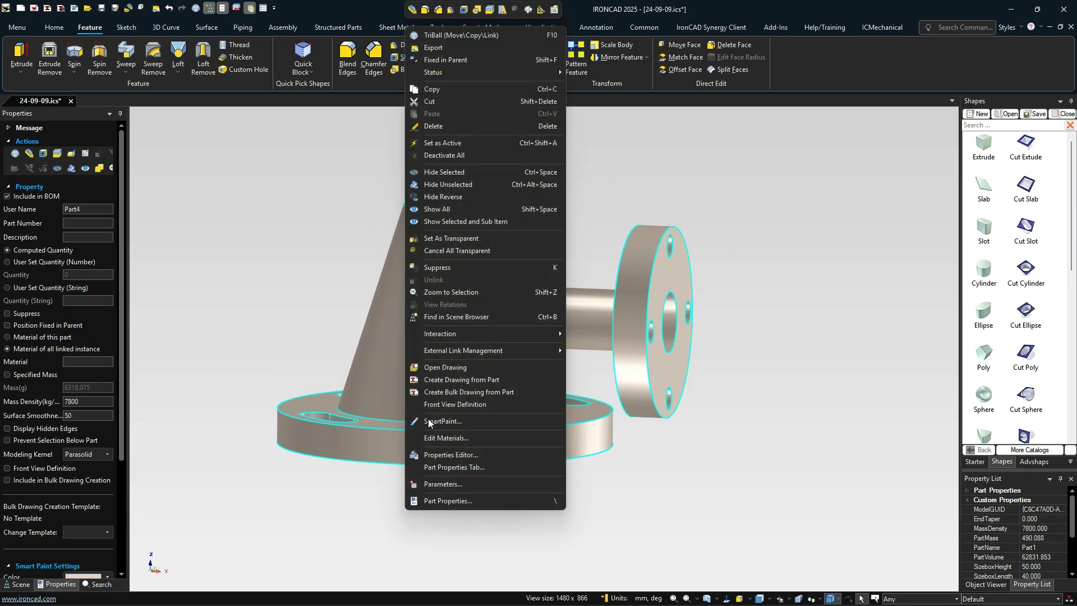
click(460, 482)
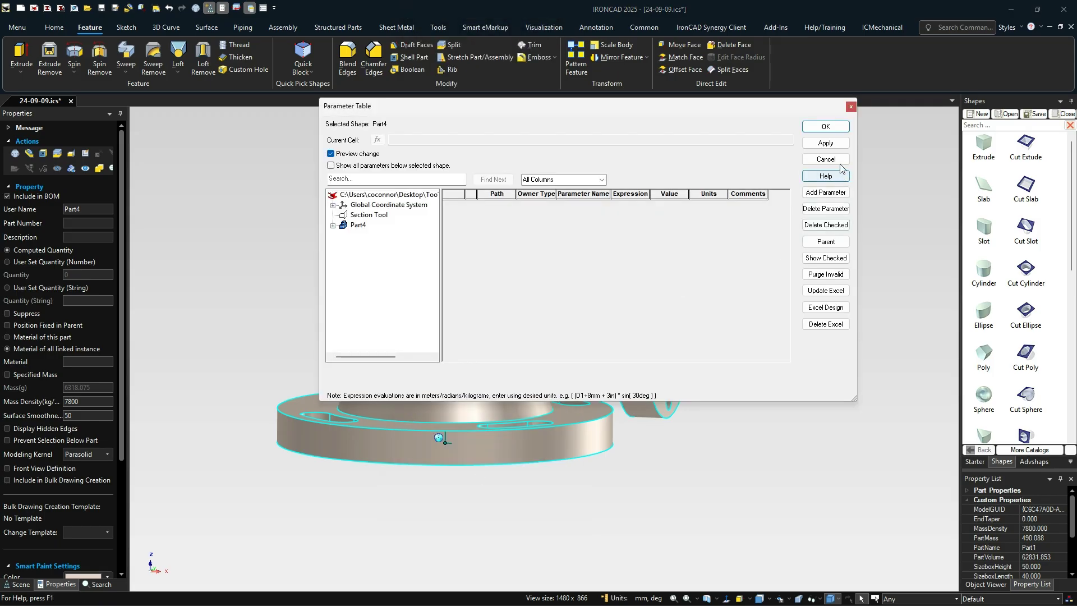
click(825, 126)
Raise the part's surface smoothness to 56 in the rendering settings of its part properties
right_click(476, 349)
click(527, 499)
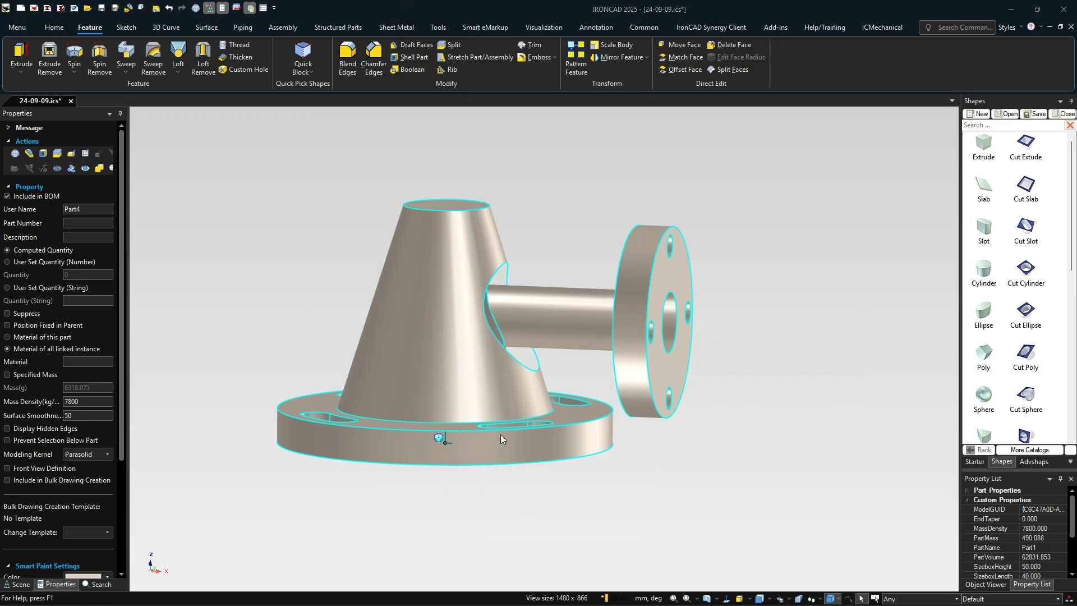
click(155, 204)
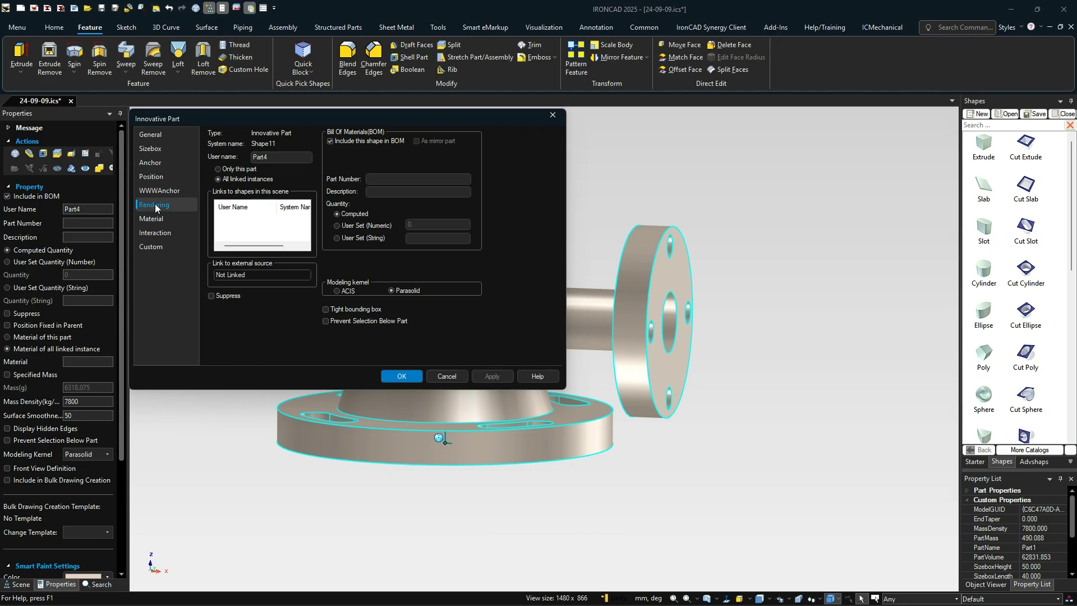
drag(395, 172, 401, 172)
click(402, 376)
click(616, 415)
Set the whole part's mass density to 2700
scroll(533, 348, down, 3)
middle_drag(505, 359, 512, 308)
scroll(577, 436, up, 5)
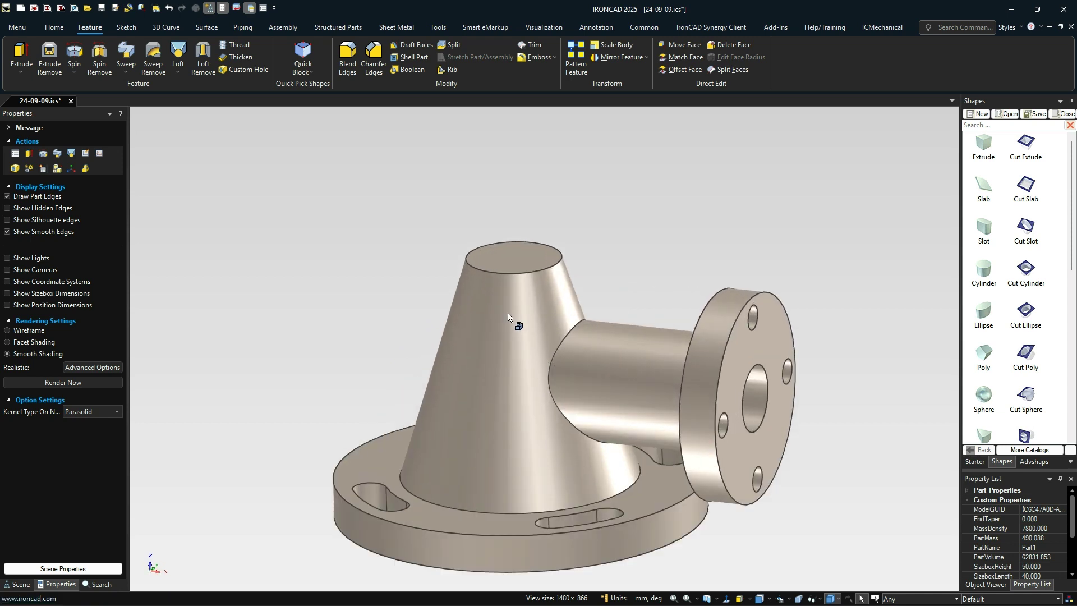
scroll(538, 374, down, 2)
middle_drag(604, 370, 536, 310)
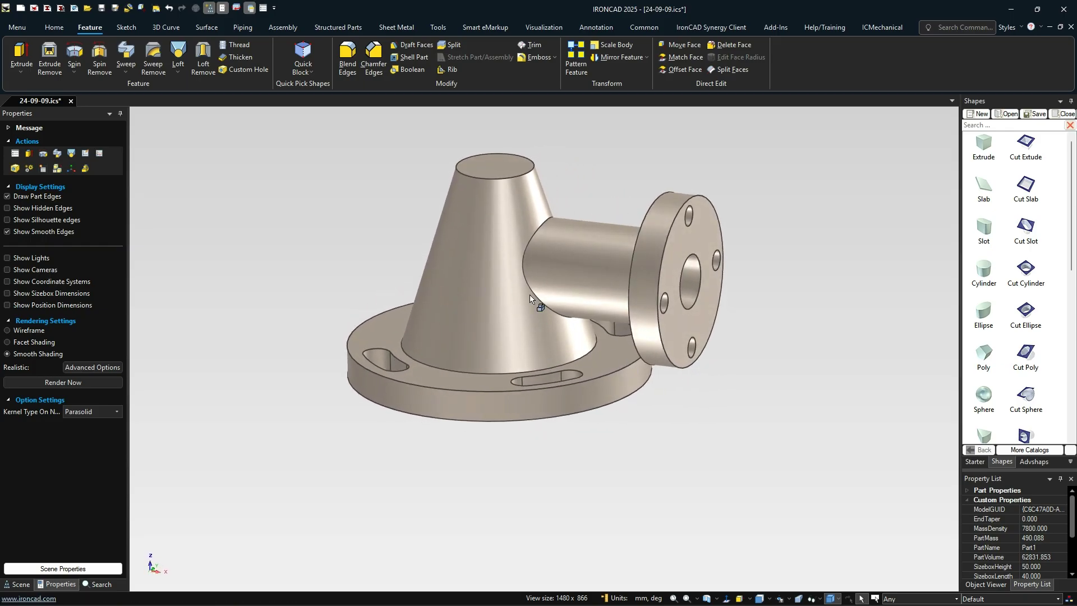
click(501, 313)
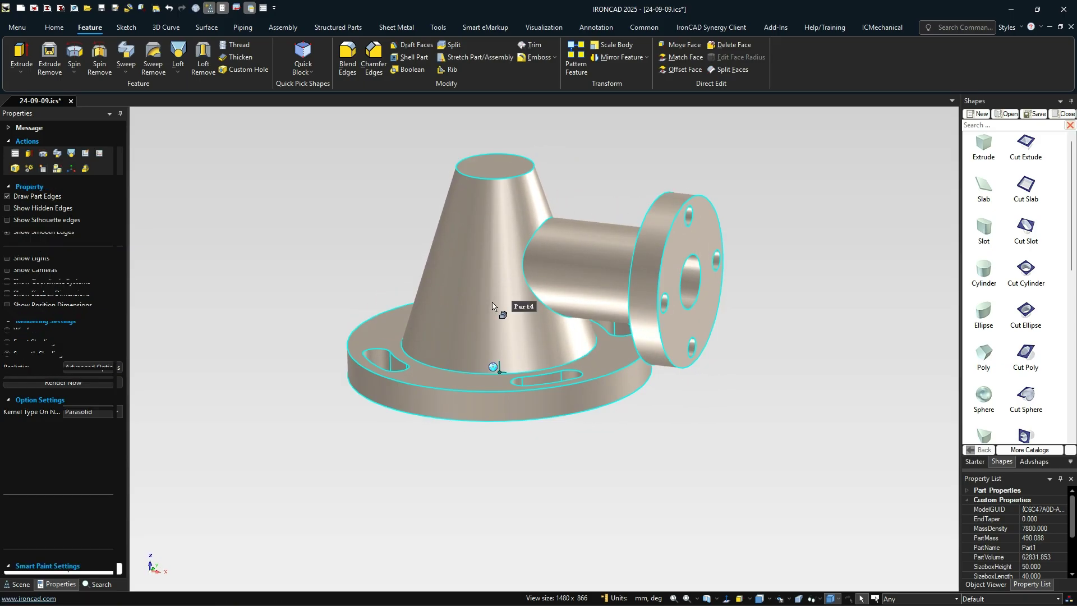
click(84, 402)
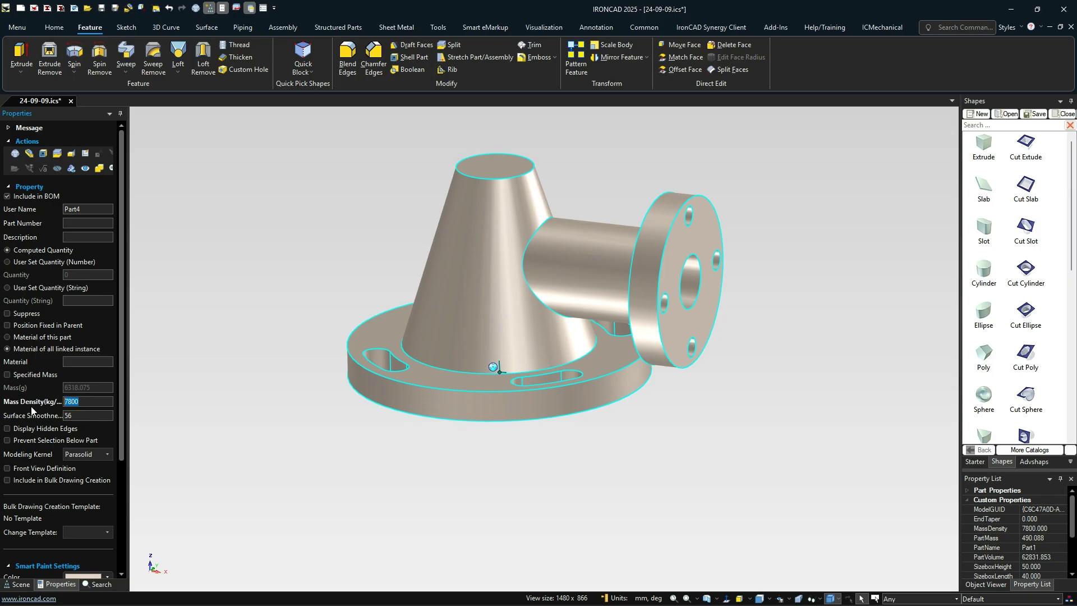
text(2700)
key(Tab)
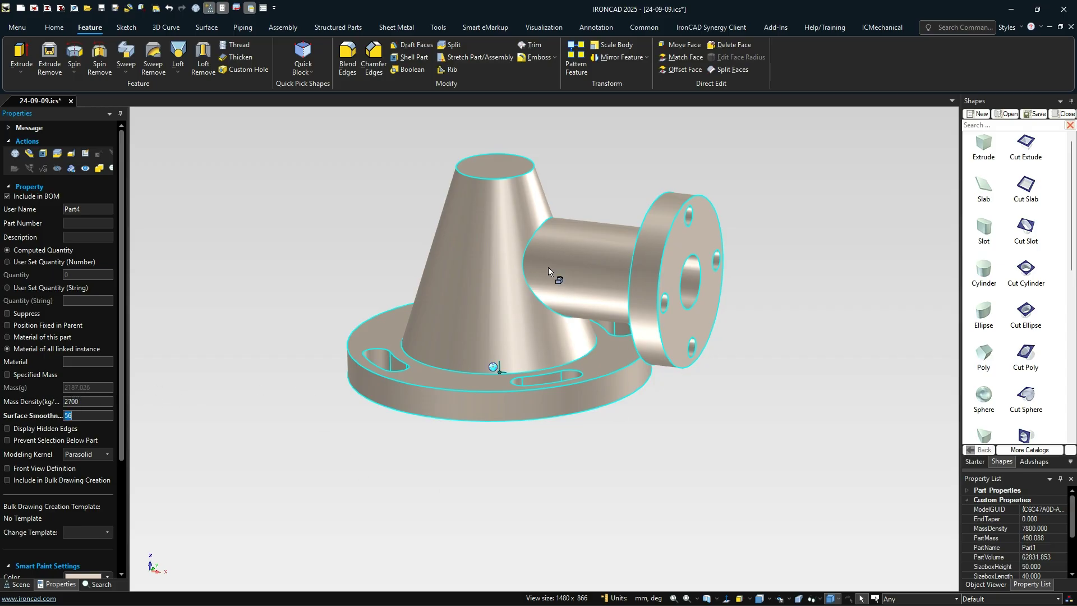
scroll(488, 240, up, 2)
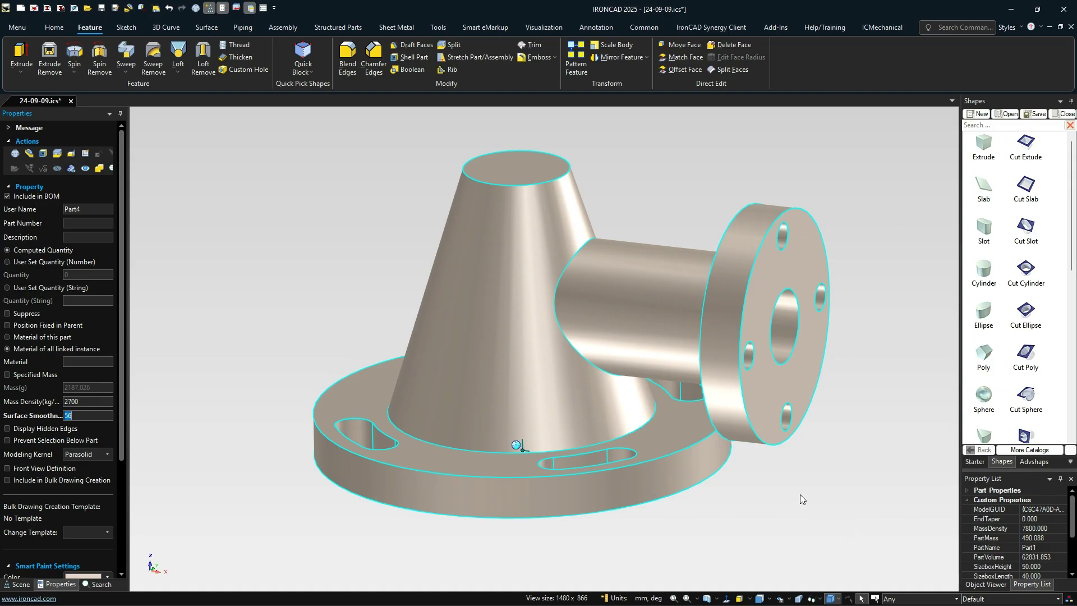